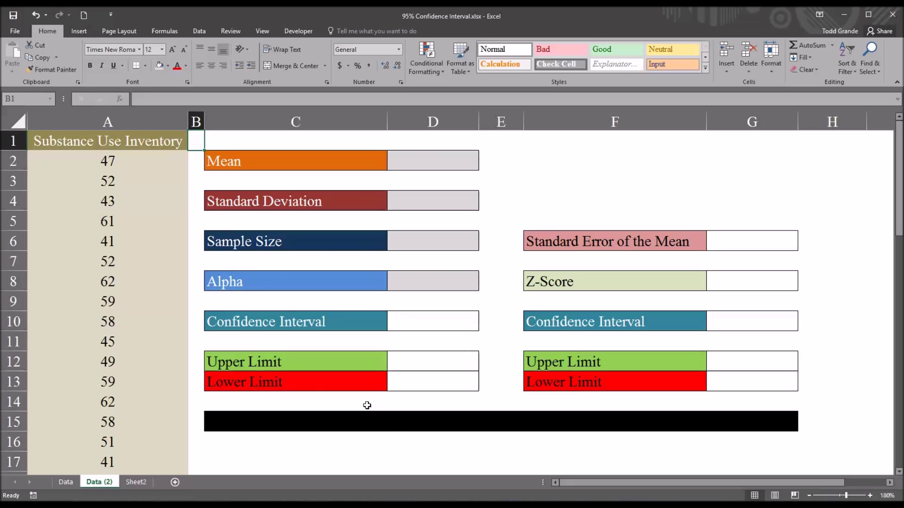
- Review the Substance Use Inventory scores and the labelled cells for the statistics, confidence intervals and upper and lower limits
{"action": "left_click", "coordinate": [117, 161]}
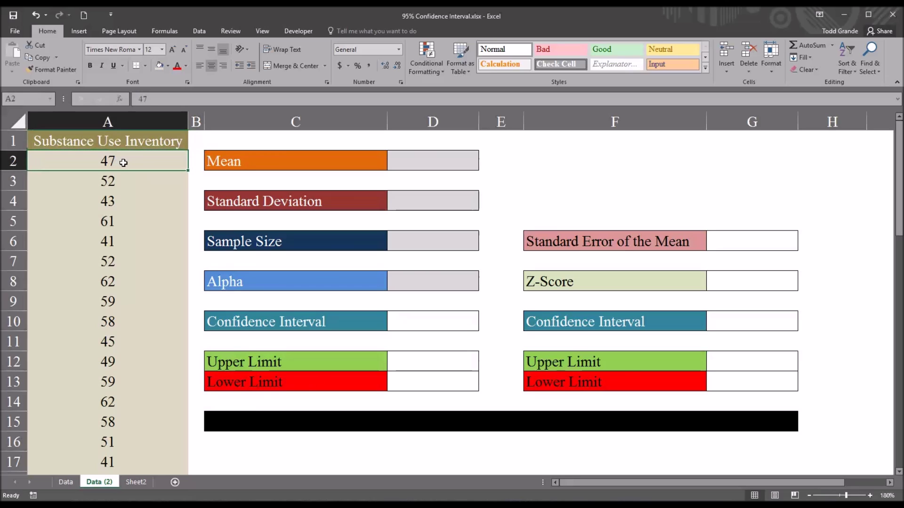
{"action": "mouse_move", "coordinate": [900, 158]}
{"action": "left_mouse_down"}
{"action": "mouse_move", "coordinate": [898, 398]}
{"action": "mouse_move", "coordinate": [899, 155]}
{"action": "left_mouse_up"}
{"action": "left_click", "coordinate": [124, 181]}
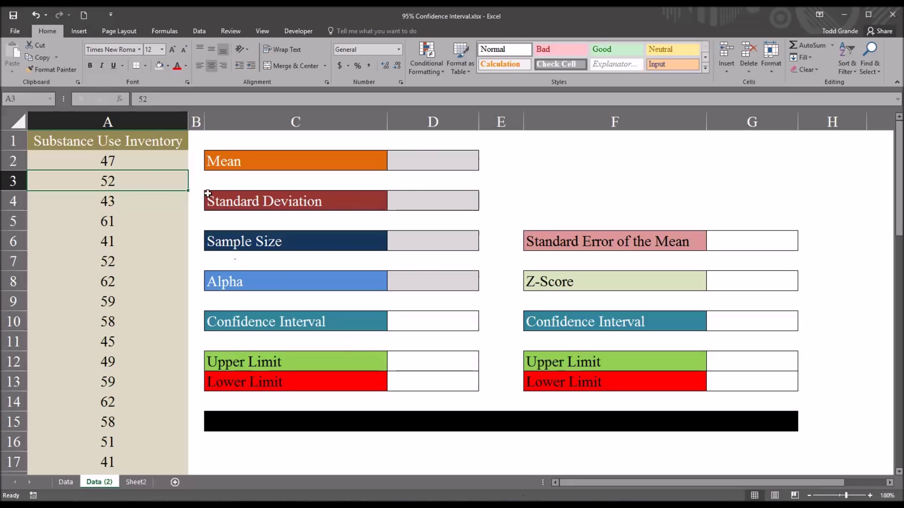
{"action": "left_click", "coordinate": [162, 163]}
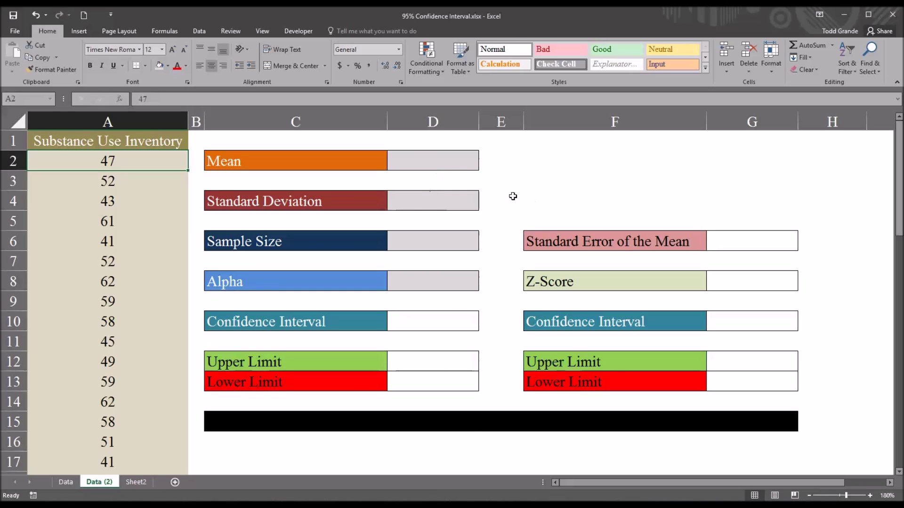
{"action": "left_click", "coordinate": [343, 164]}
{"action": "left_click", "coordinate": [343, 197]}
{"action": "left_click", "coordinate": [343, 241]}
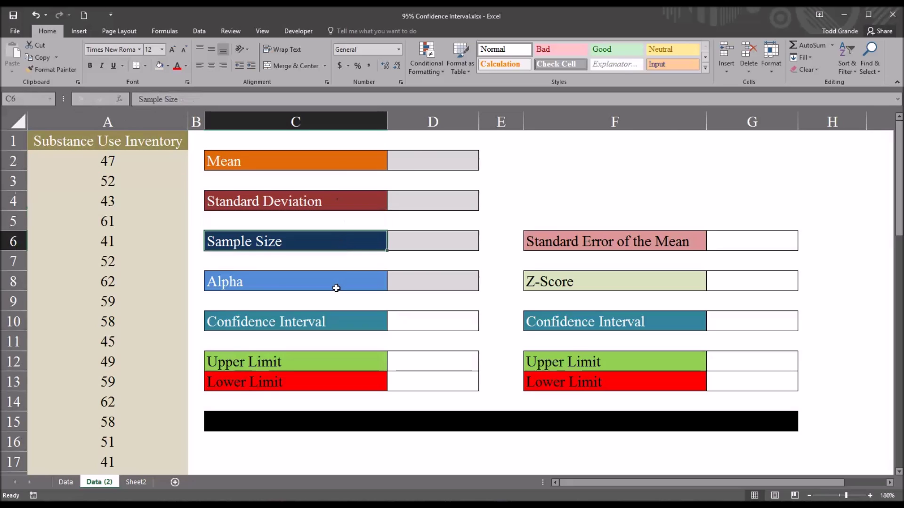
{"action": "left_click", "coordinate": [336, 285]}
{"action": "left_click", "coordinate": [416, 163]}
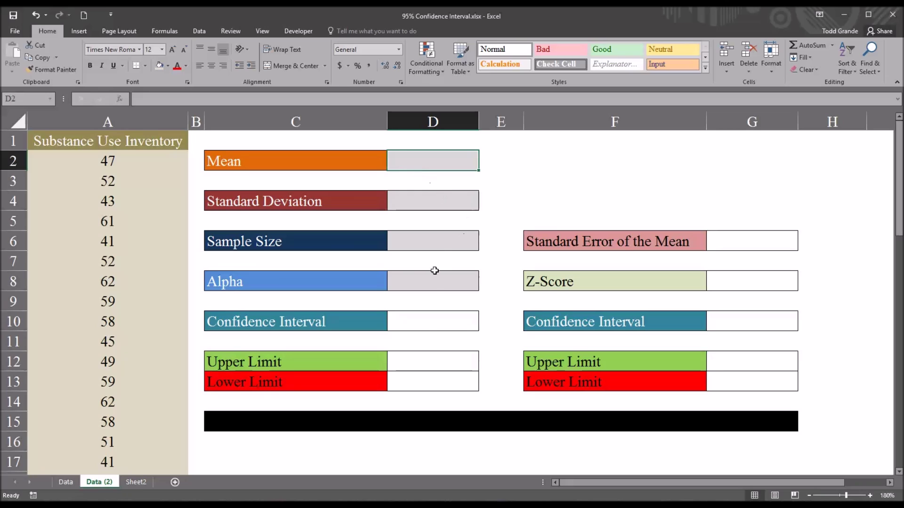
{"action": "left_click", "coordinate": [414, 321]}
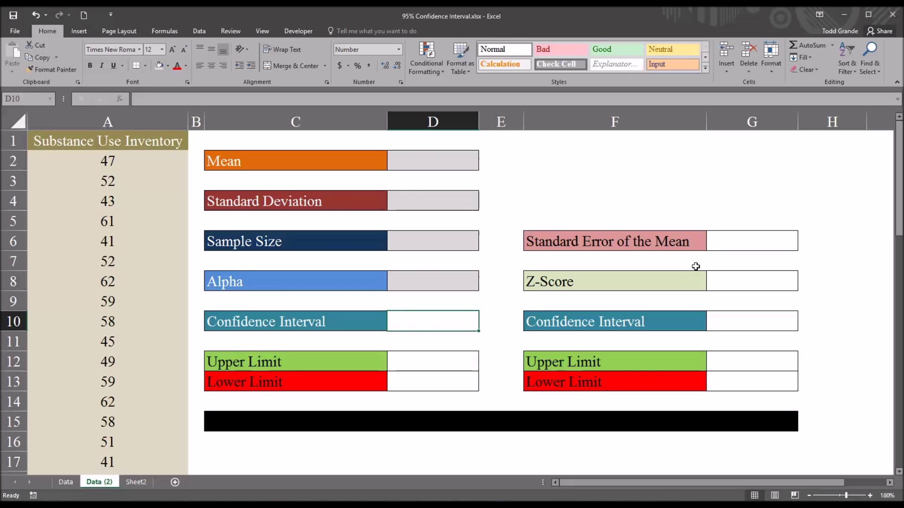
{"action": "left_click", "coordinate": [720, 242]}
{"action": "left_click", "coordinate": [717, 284]}
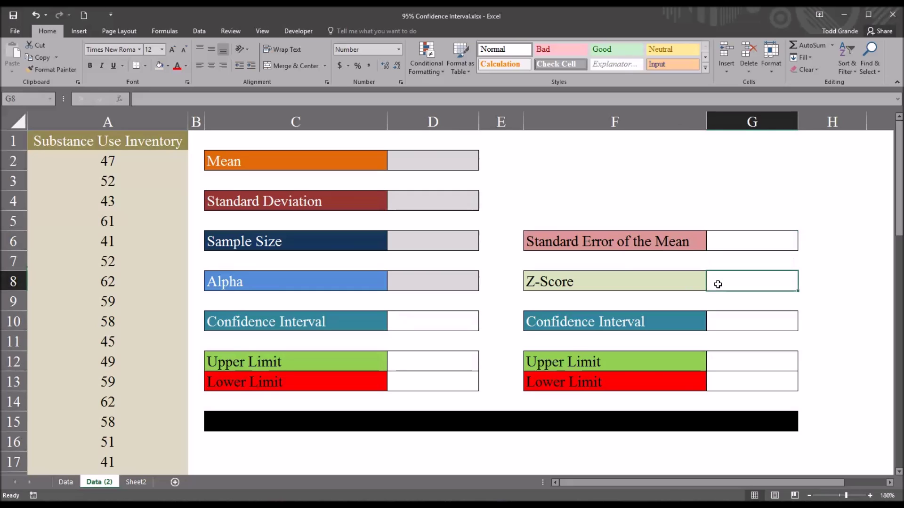
{"action": "left_click_drag", "start_coordinate": [398, 160], "coordinate": [414, 278]}
{"action": "left_click", "coordinate": [434, 246]}
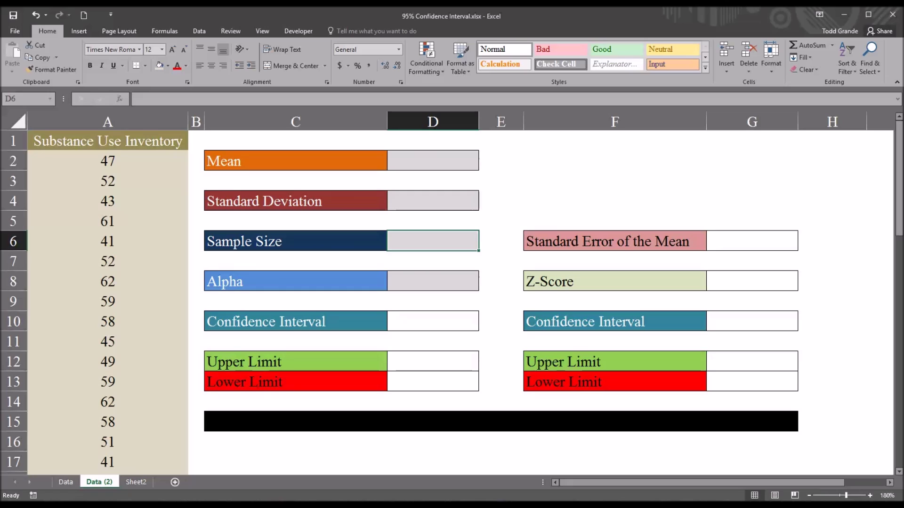
{"action": "left_click", "coordinate": [438, 164]}
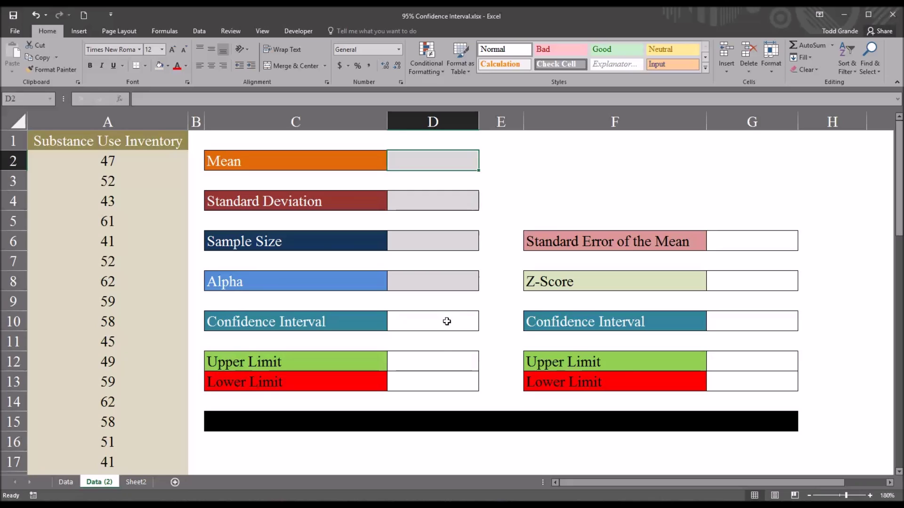
{"action": "left_click", "coordinate": [419, 361]}
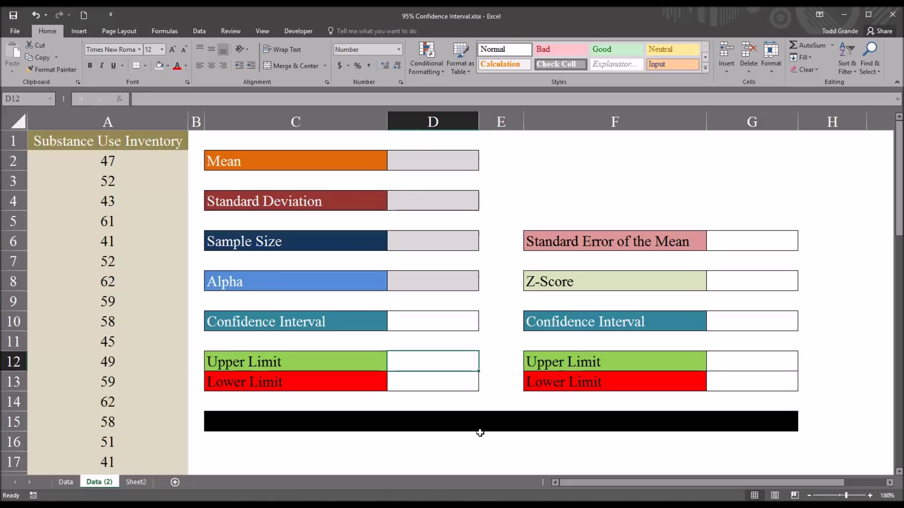
- Calculate the mean of the Substance Use Inventory scores in D2 with =AVERAGE(A2:A51)
{"action": "left_click", "coordinate": [416, 163]}
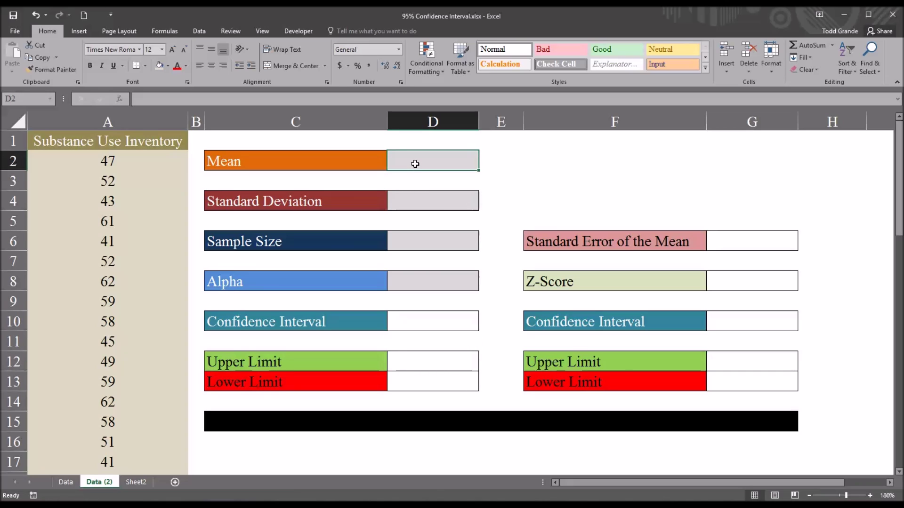
{"action": "type", "text": "=a"}
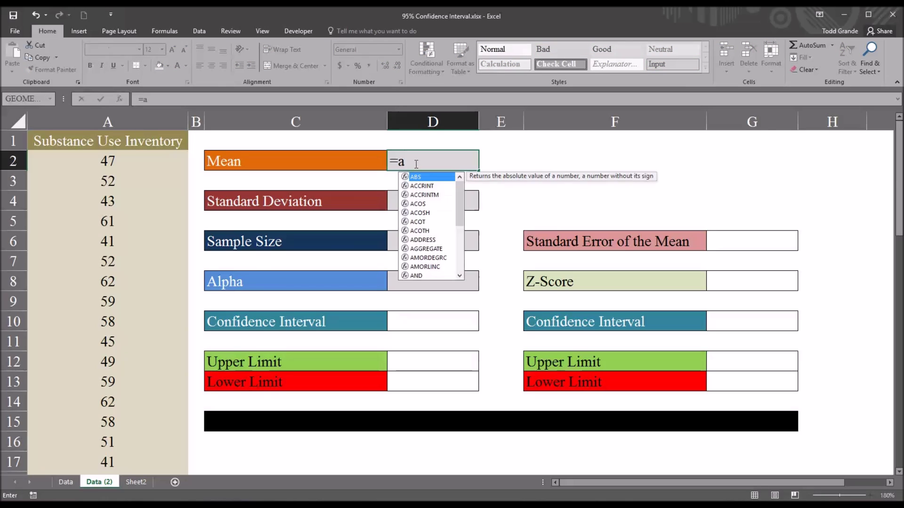
{"action": "type", "text": "v"}
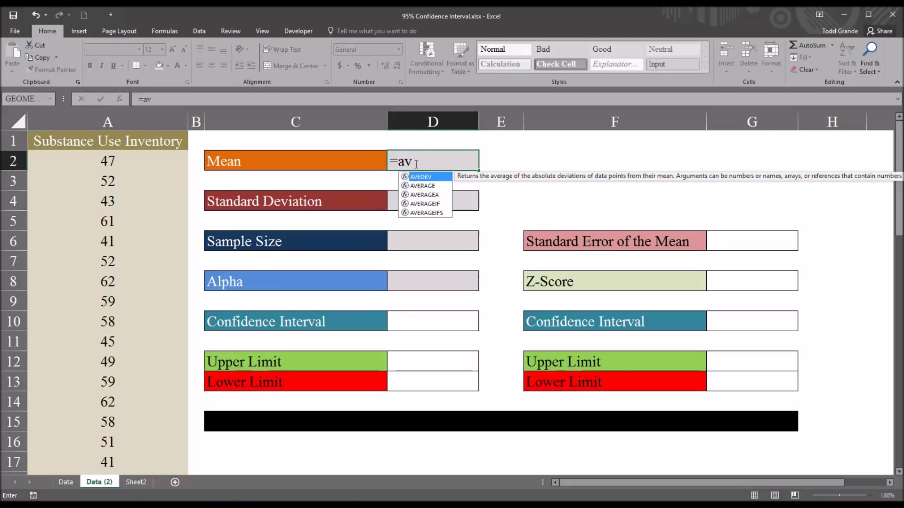
{"action": "key", "text": "Down"}
{"action": "key", "text": "Tab"}
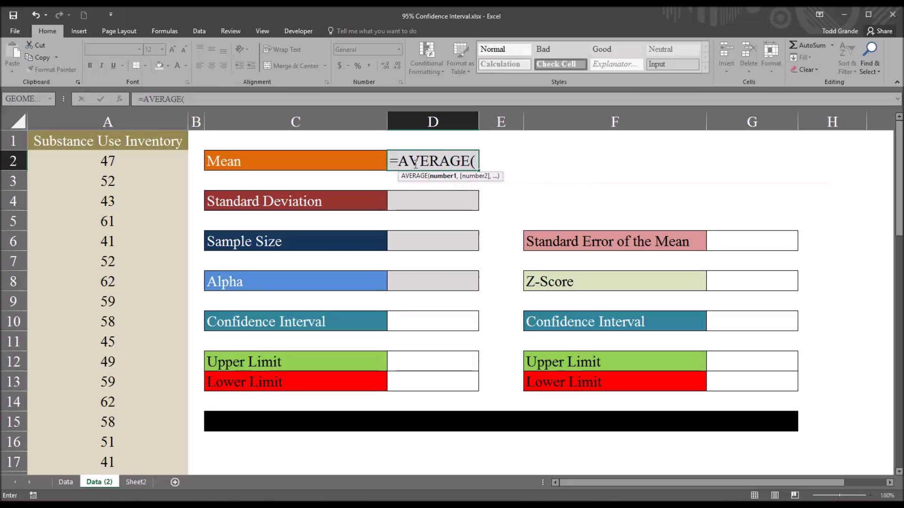
{"action": "left_click", "coordinate": [80, 164]}
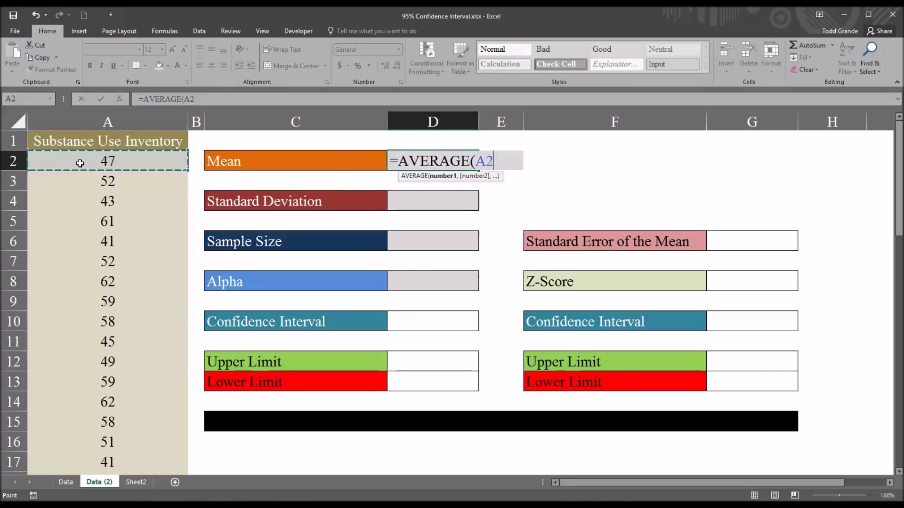
{"action": "key", "text": "ctrl+shift+Down"}
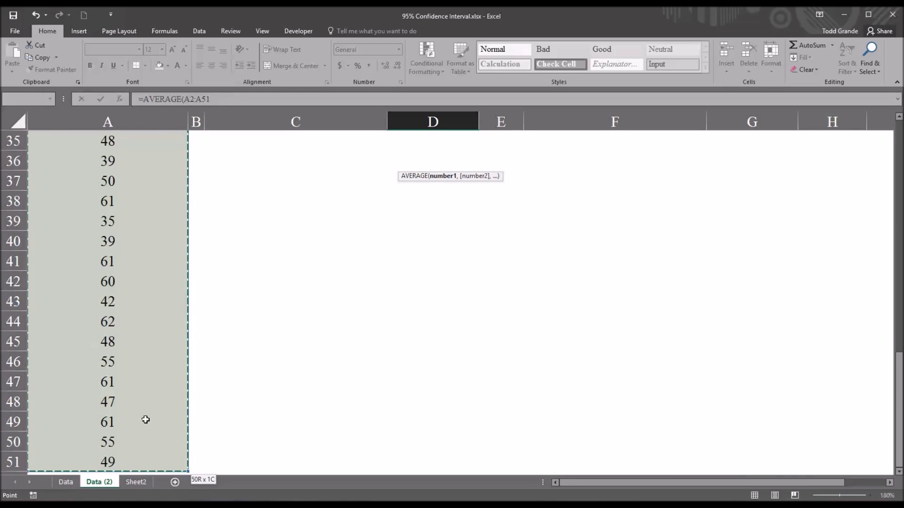
{"action": "key", "text": "Return"}
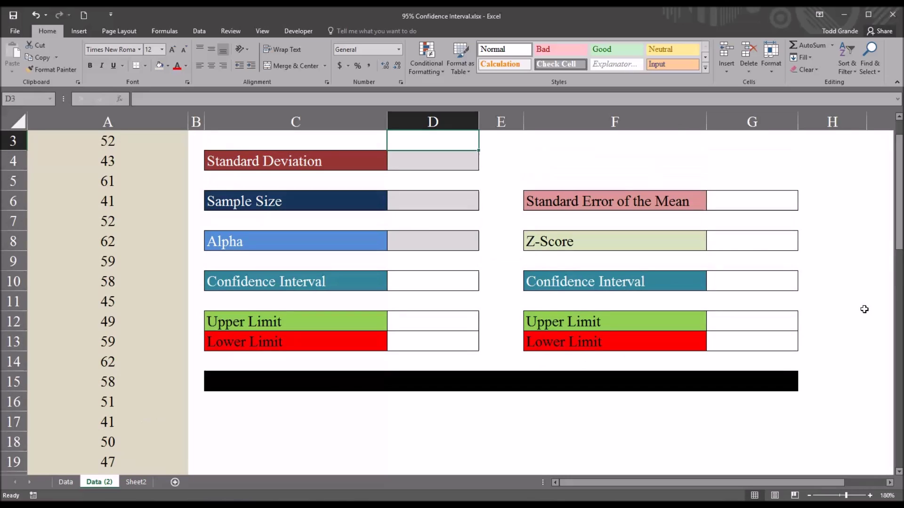
{"action": "scroll", "coordinate": [897, 247], "scroll_direction": "up", "scroll_amount": 2}
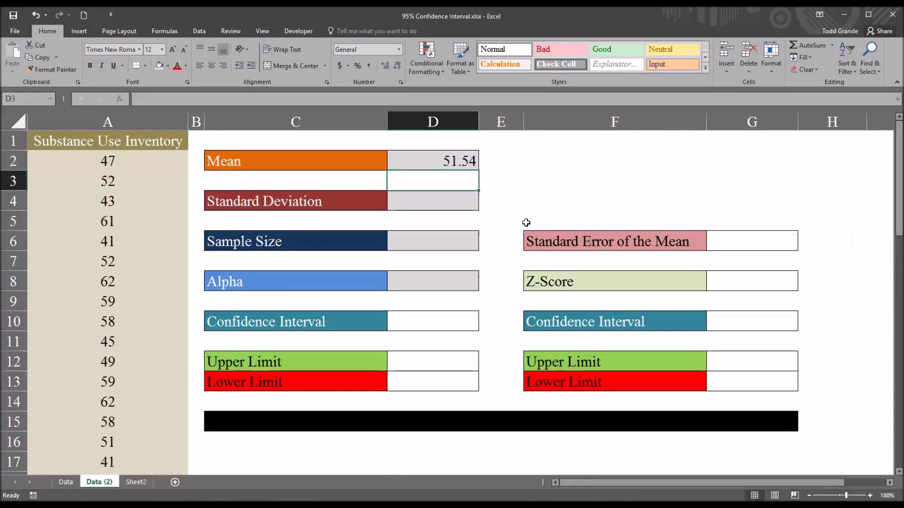
{"action": "left_click", "coordinate": [133, 122]}
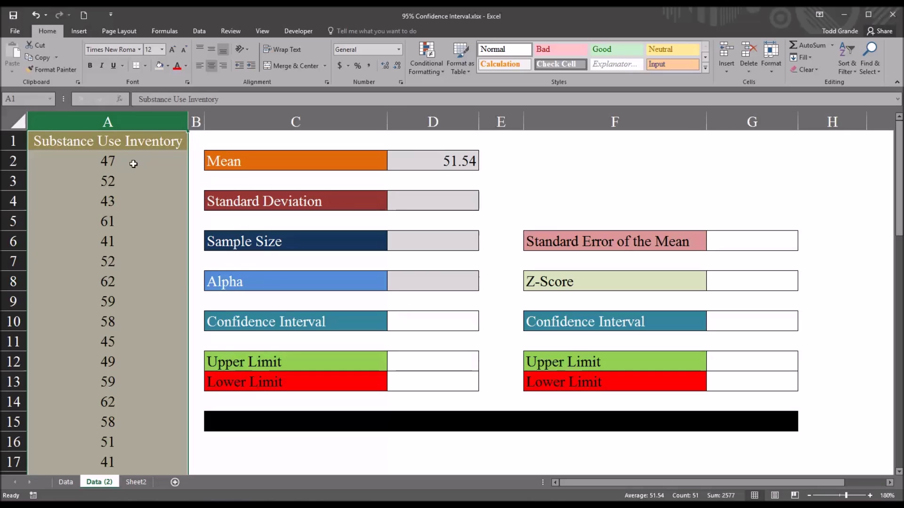
{"action": "left_click", "coordinate": [415, 163]}
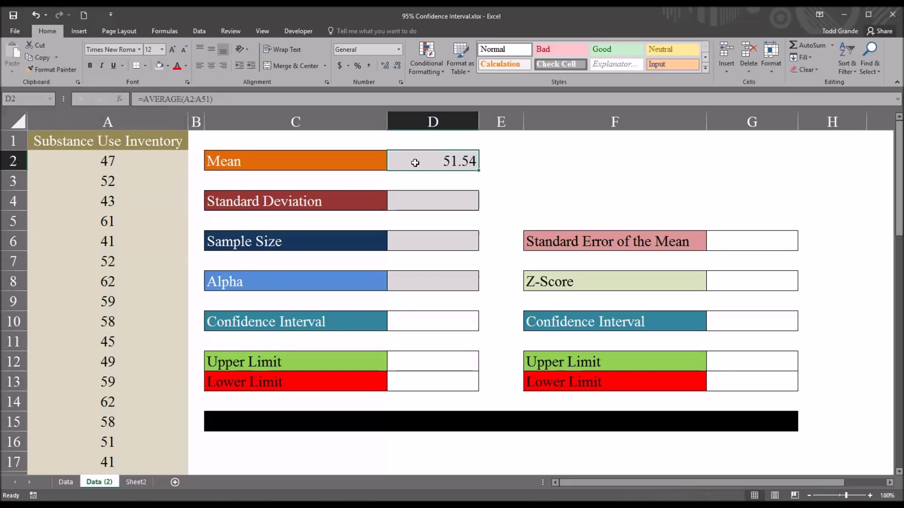
- Calculate the sample standard deviation of the inventory scores in D4 with =STDEV.S(A2:A51)
{"action": "left_click", "coordinate": [419, 200]}
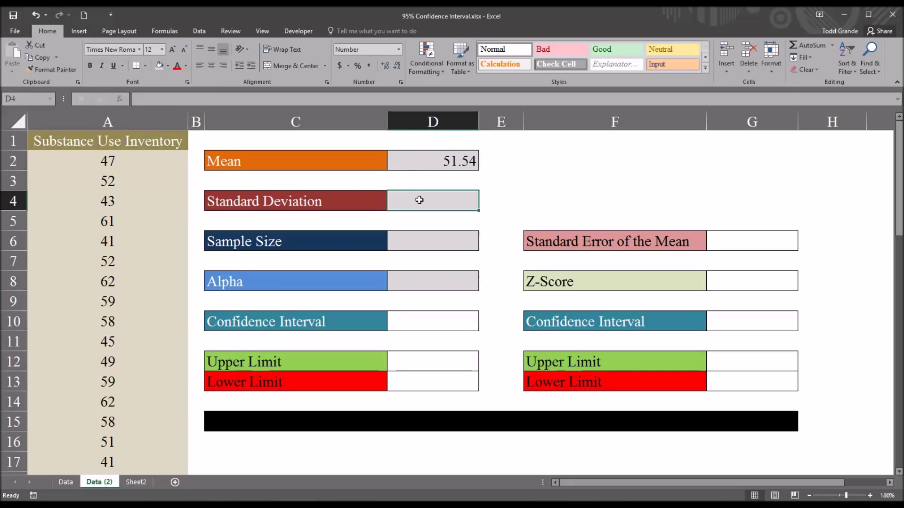
{"action": "type", "text": "=st"}
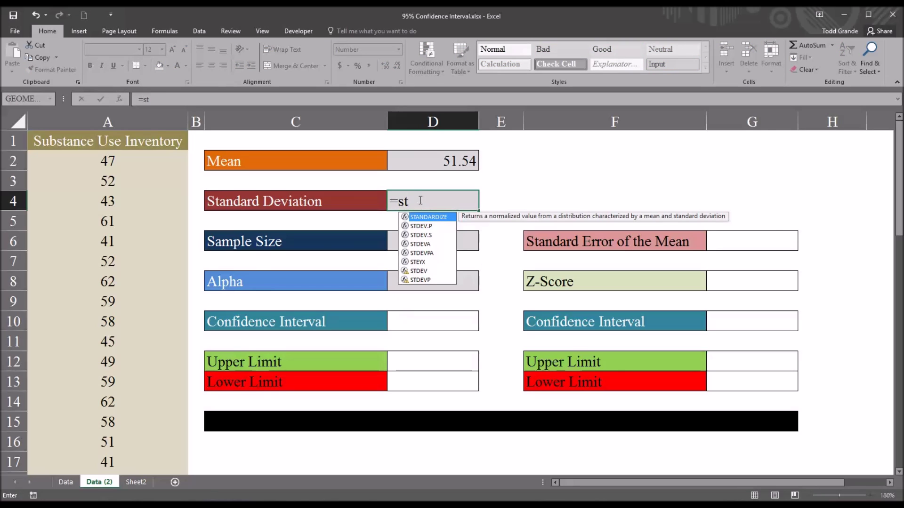
{"action": "key", "text": "Down"}
{"action": "key", "text": "Down"}
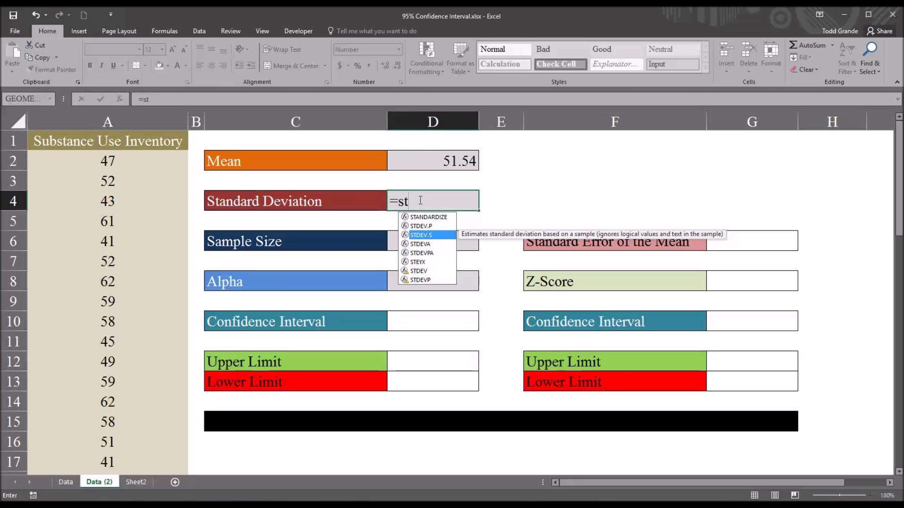
{"action": "double_click", "coordinate": [430, 235]}
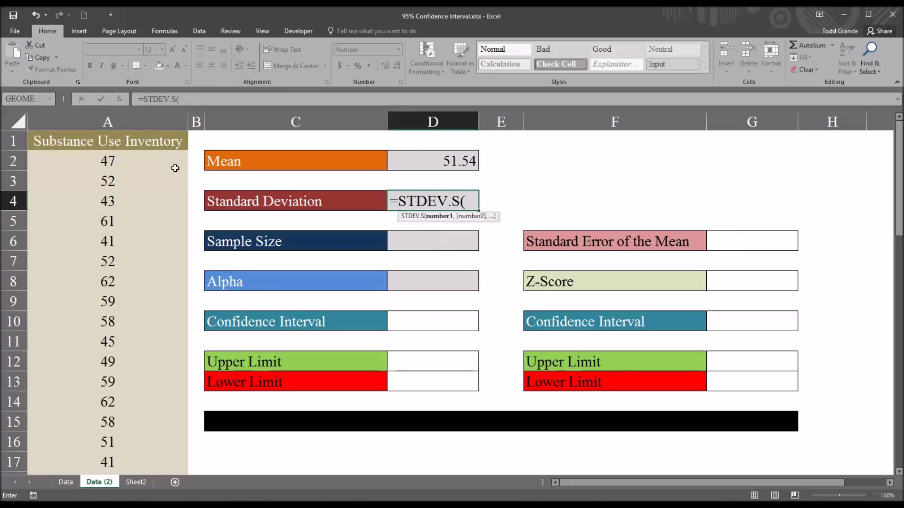
{"action": "left_click", "coordinate": [143, 162]}
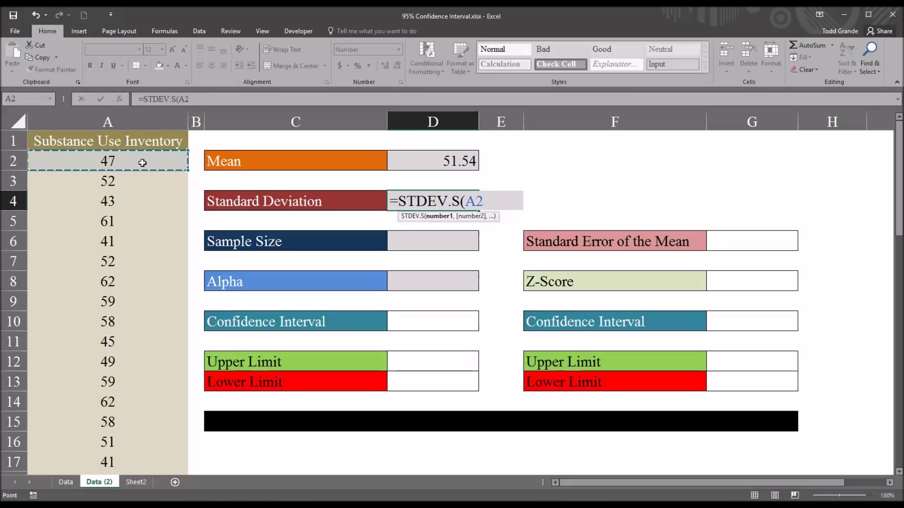
{"action": "key", "text": "ctrl+shift+Down"}
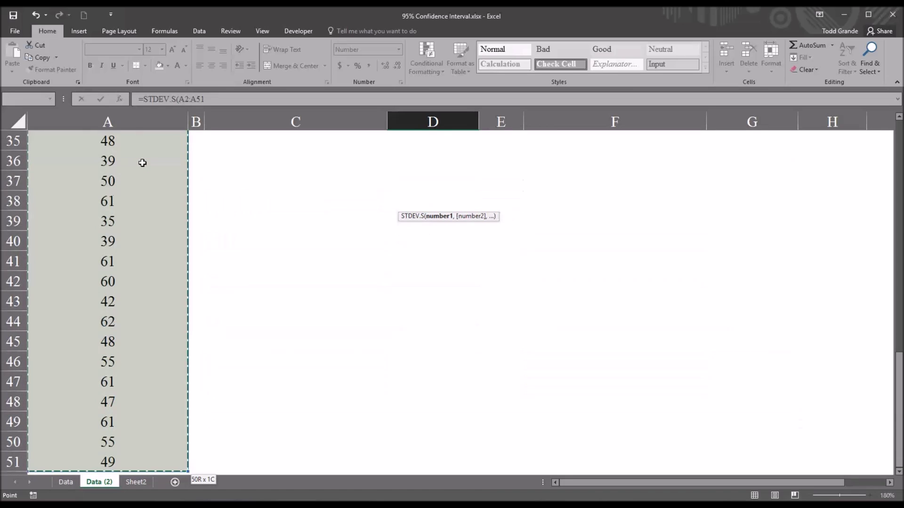
{"action": "key", "text": "Return"}
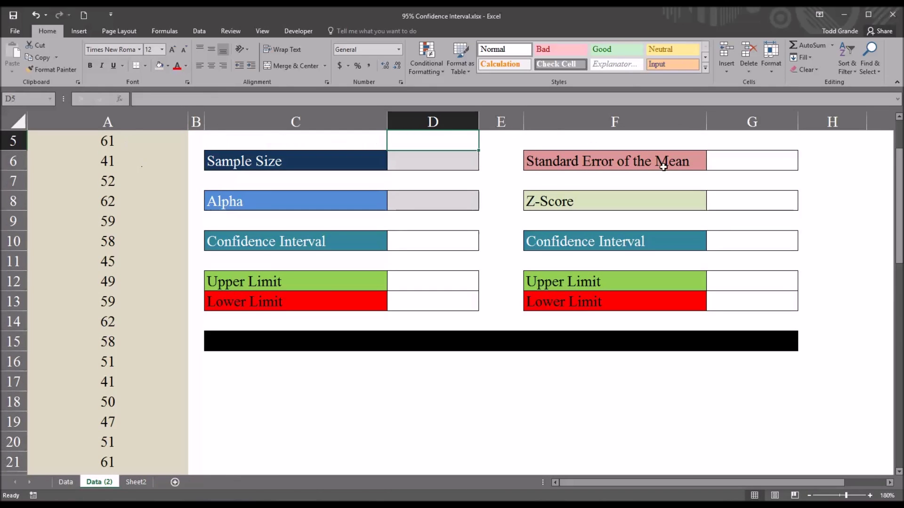
{"action": "left_click_drag", "start_coordinate": [898, 213], "coordinate": [897, 186]}
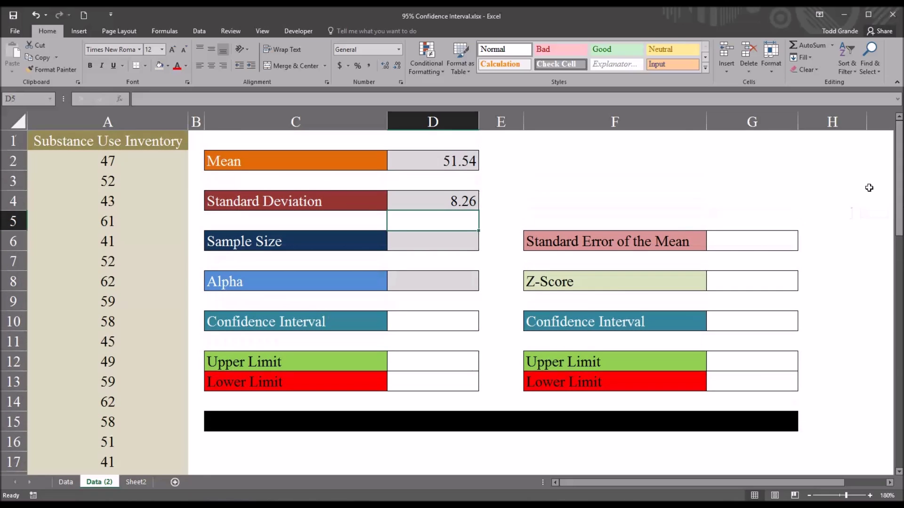
{"action": "left_click", "coordinate": [431, 204]}
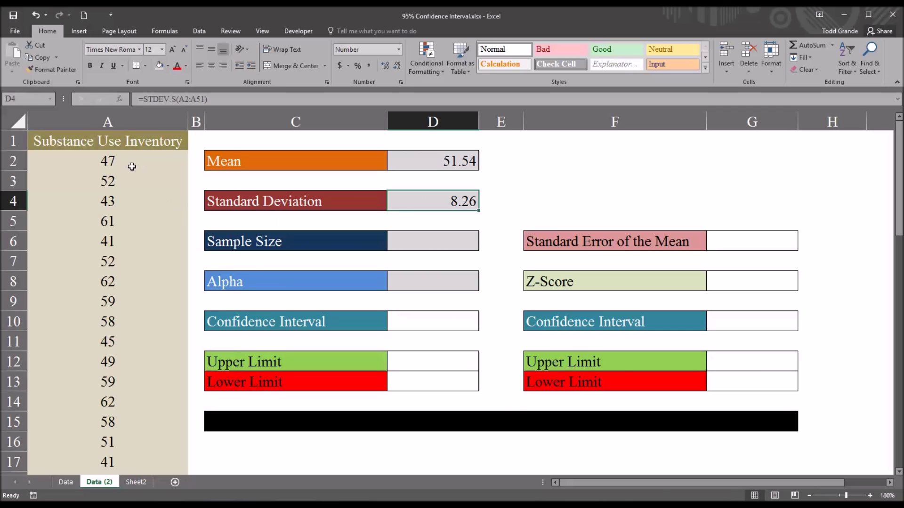
- Calculate the sample size of the Substance Use Inventory scores in D6 with =COUNT(A2:A51)
{"action": "left_click", "coordinate": [117, 122]}
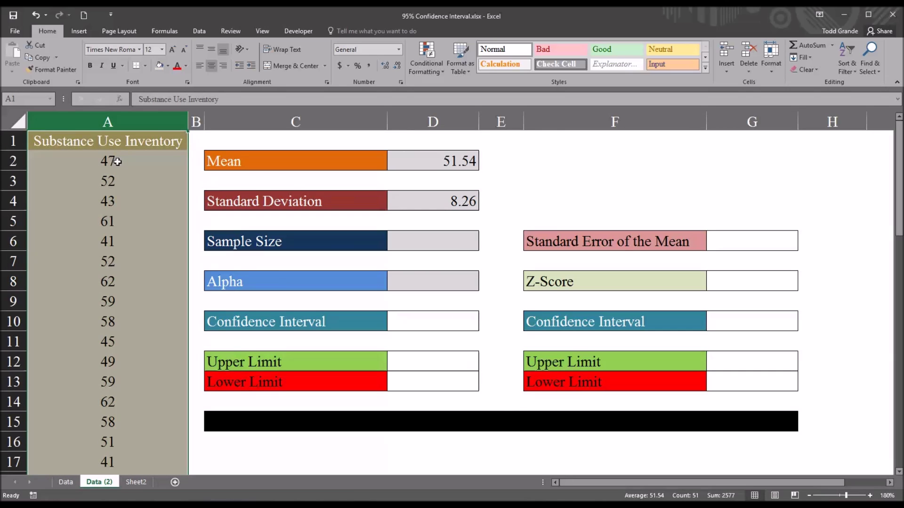
{"action": "left_click", "coordinate": [115, 162]}
{"action": "left_click", "coordinate": [411, 240]}
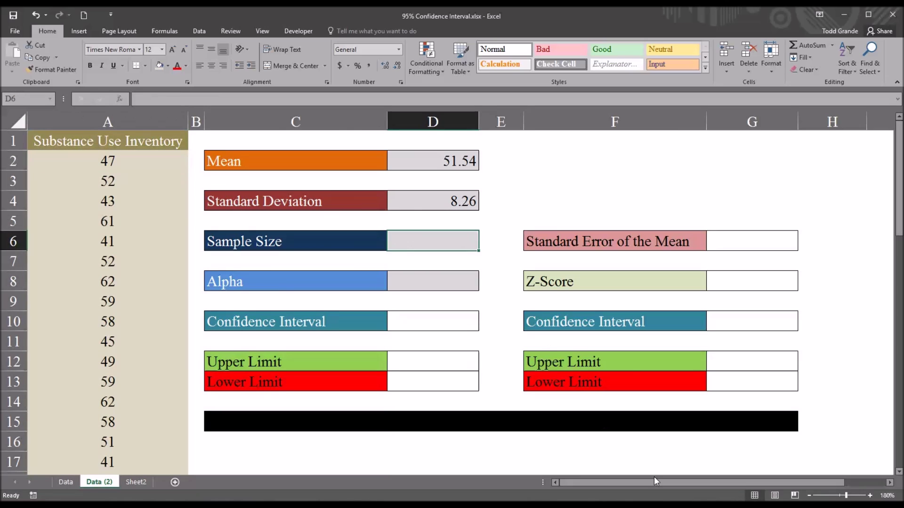
{"action": "key", "text": "F2"}
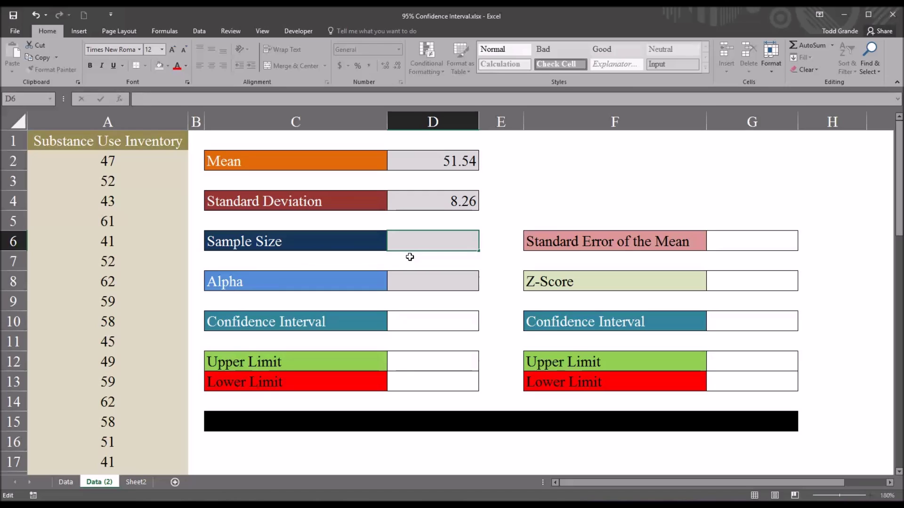
{"action": "type", "text": "=cou"}
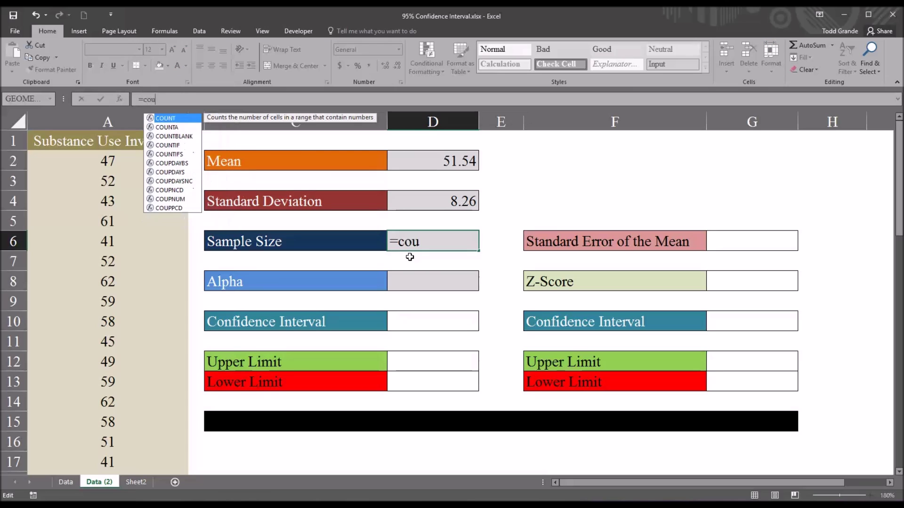
{"action": "type", "text": "nt"}
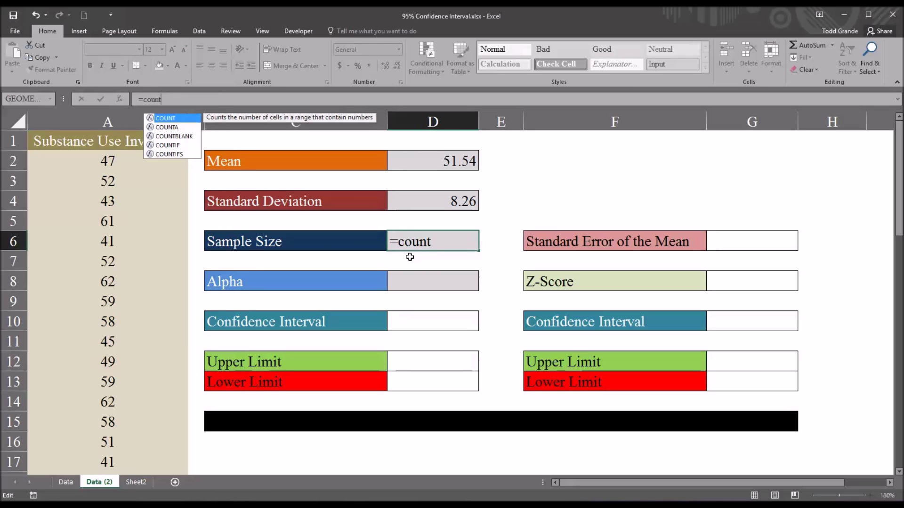
{"action": "type", "text": "("}
{"action": "left_click", "coordinate": [120, 162]}
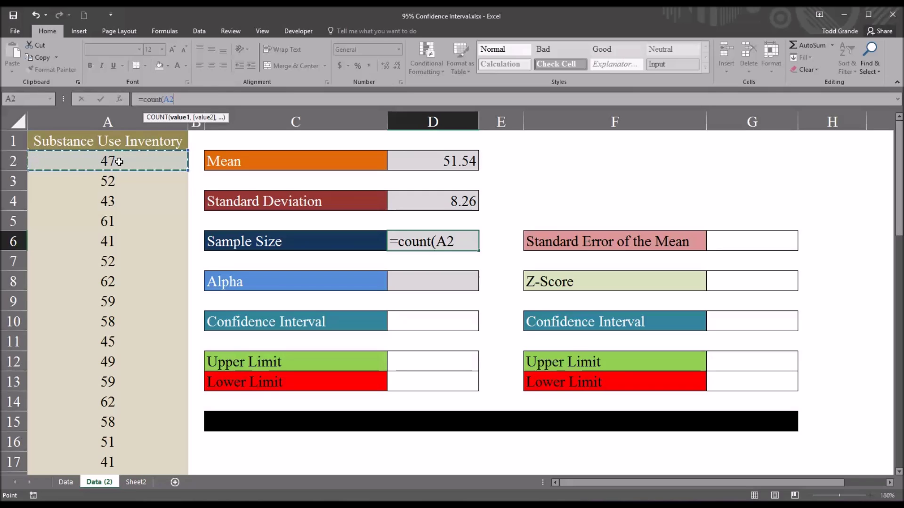
{"action": "key", "text": "ctrl+shift+Down"}
{"action": "key", "text": "Return"}
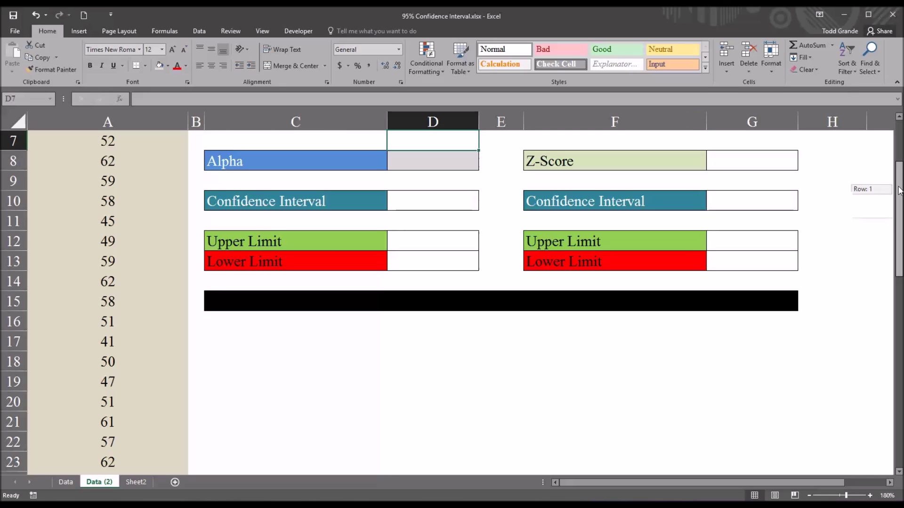
{"action": "left_click_drag", "start_coordinate": [899, 198], "coordinate": [899, 158]}
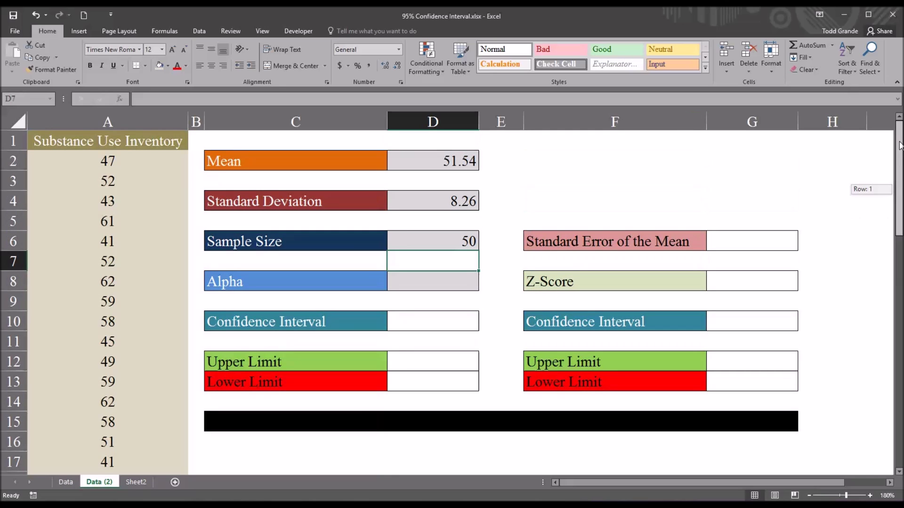
{"action": "left_click", "coordinate": [421, 238]}
- Set the alpha level in D8 to .05
{"action": "left_click", "coordinate": [431, 282]}
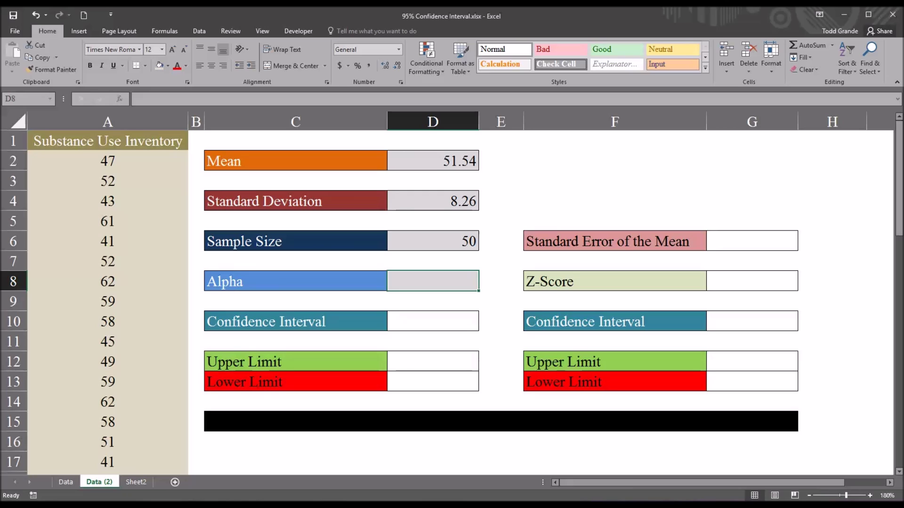
{"action": "type", "text": ".05"}
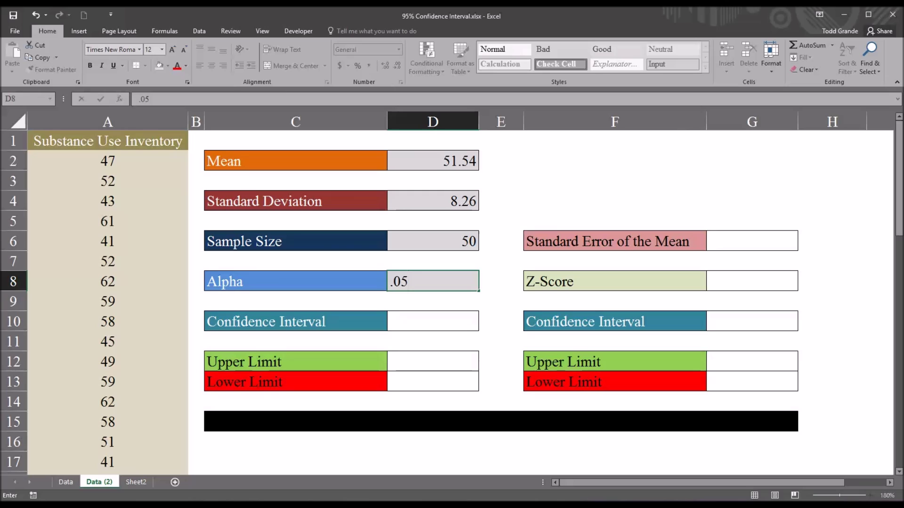
{"action": "key", "text": "Return"}
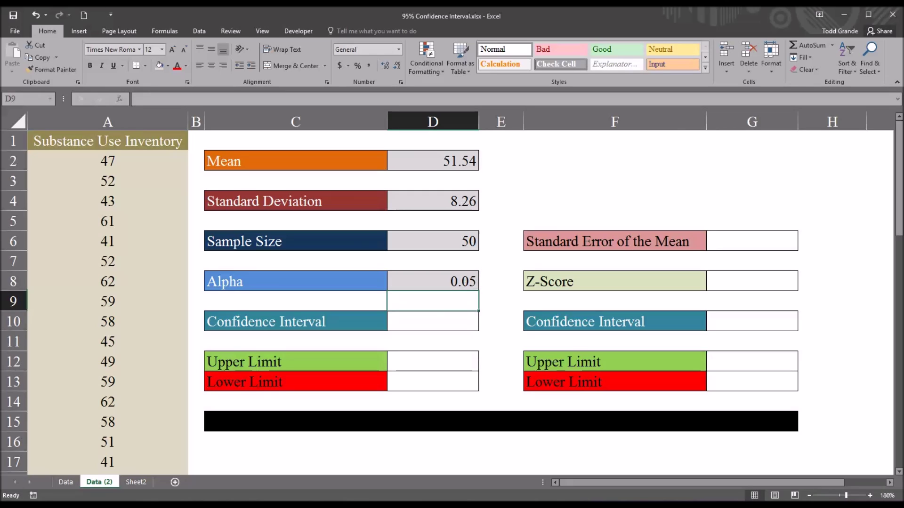
{"action": "left_click", "coordinate": [447, 284]}
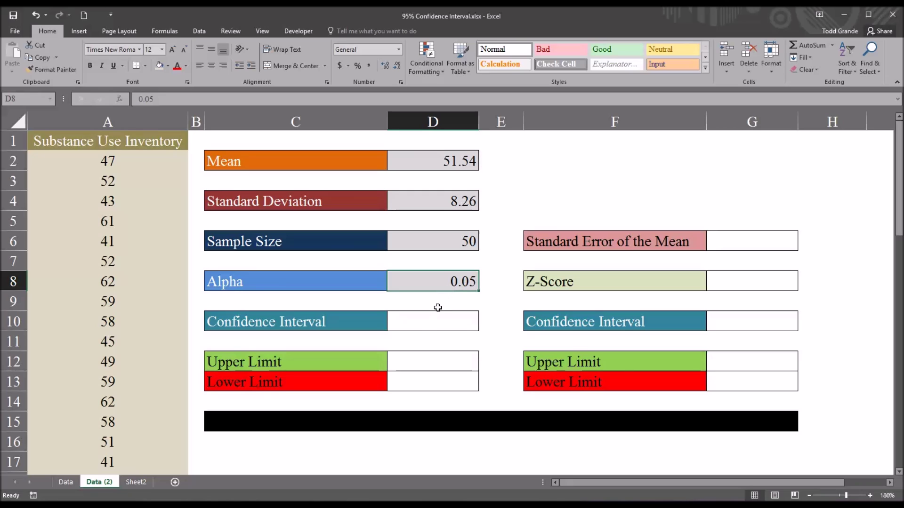
- Calculate the confidence interval in D10 from alpha, standard deviation and sample size with =CONFIDENCE.NORM(D8,D4,D6)
{"action": "left_click", "coordinate": [422, 322]}
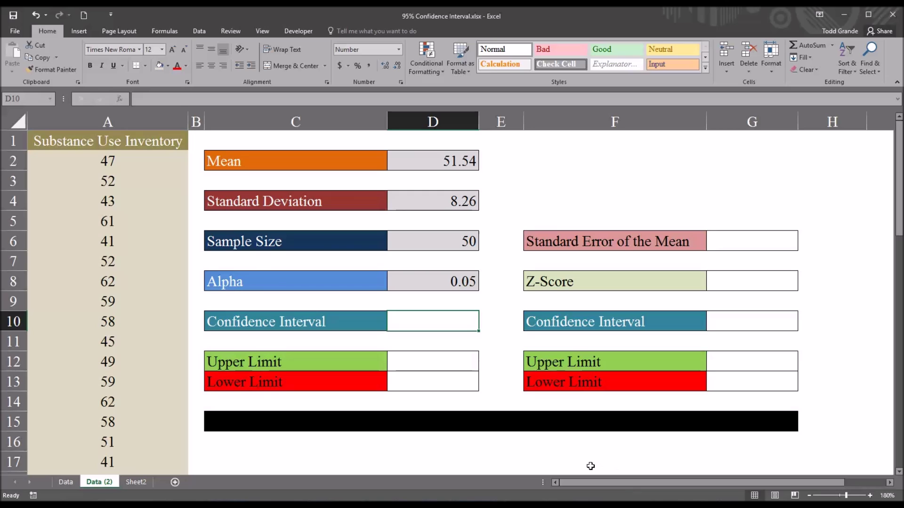
{"action": "type", "text": "=co"}
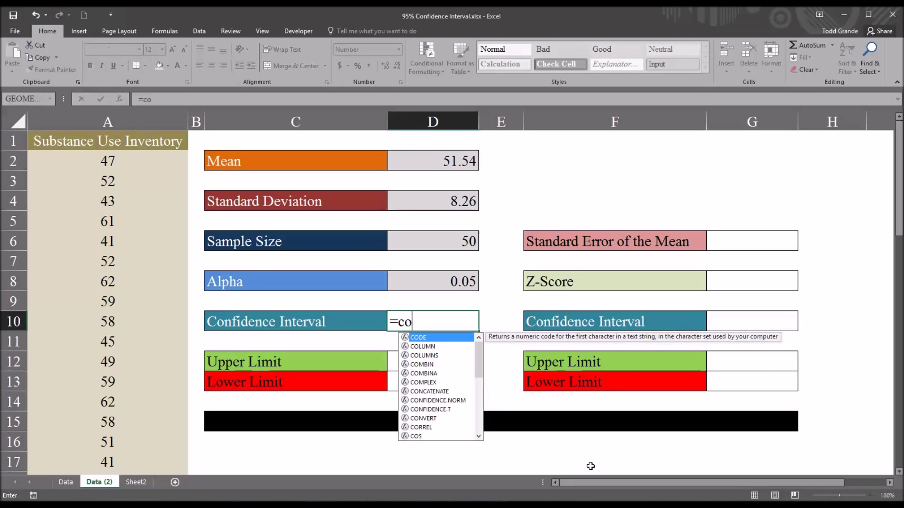
{"action": "key", "text": "Down"}
{"action": "key", "text": "Down"}
{"action": "key", "text": "Down"}
{"action": "key", "text": "Down"}
{"action": "key", "text": "Down"}
{"action": "key", "text": "Down"}
{"action": "key", "text": "Down"}
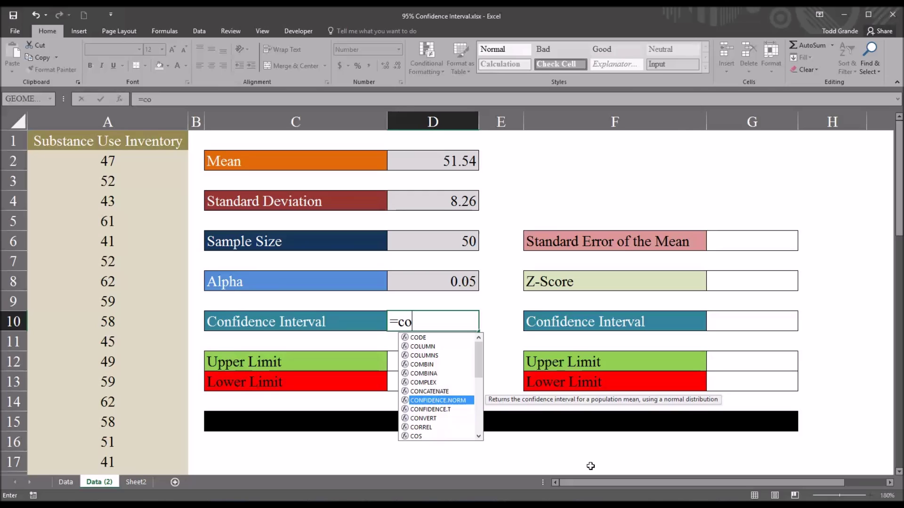
{"action": "key", "text": "Tab"}
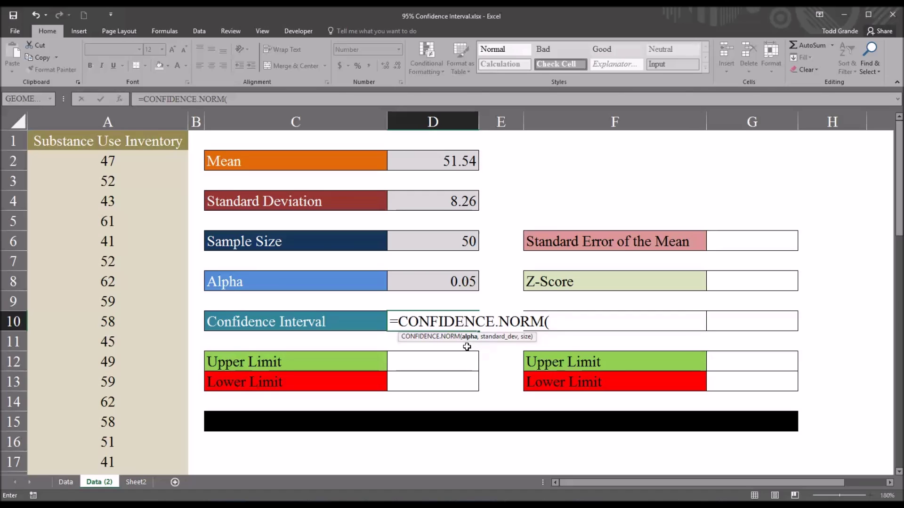
{"action": "left_click", "coordinate": [431, 284]}
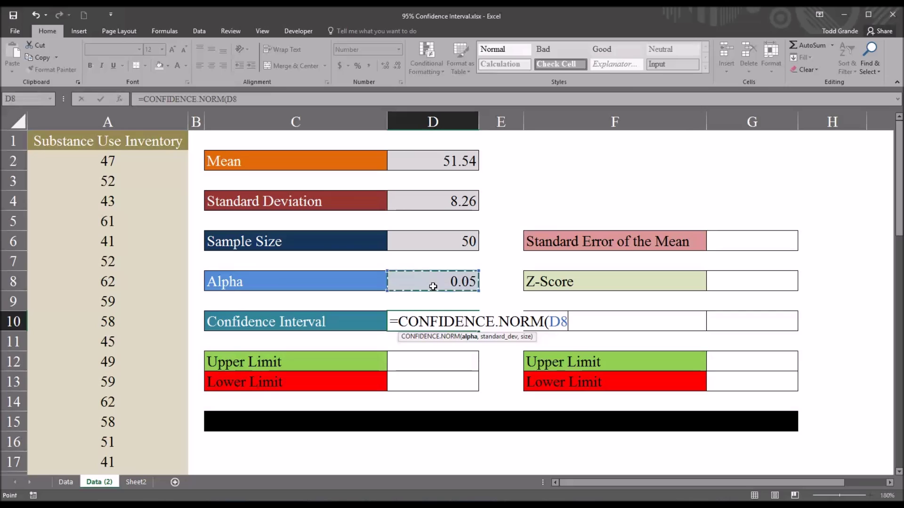
{"action": "type", "text": ","}
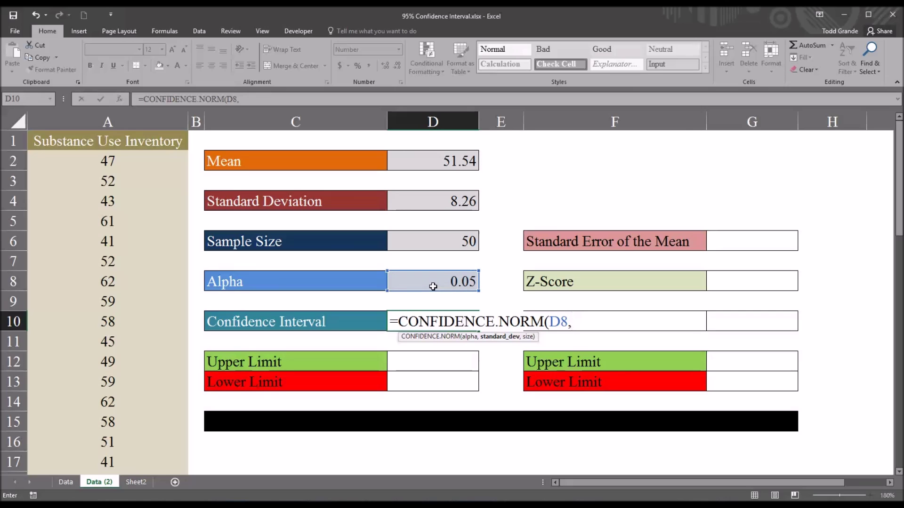
{"action": "left_click", "coordinate": [422, 203]}
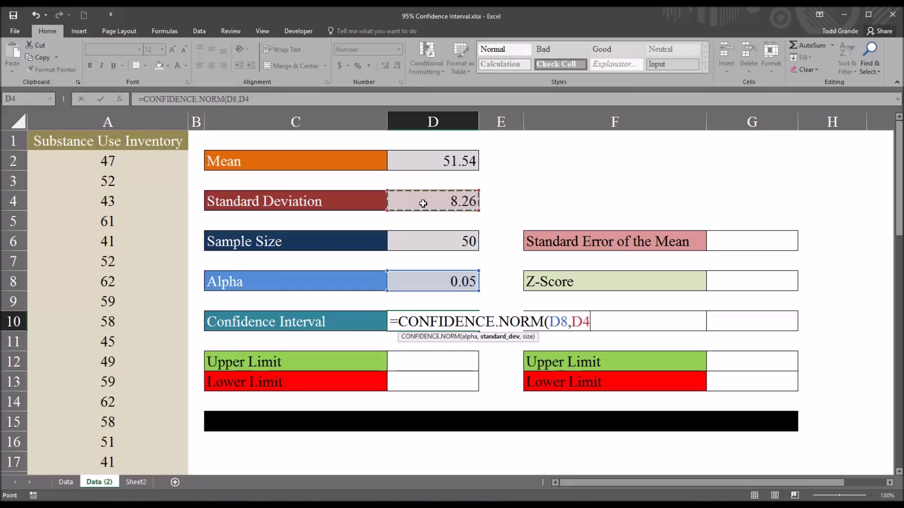
{"action": "type", "text": ","}
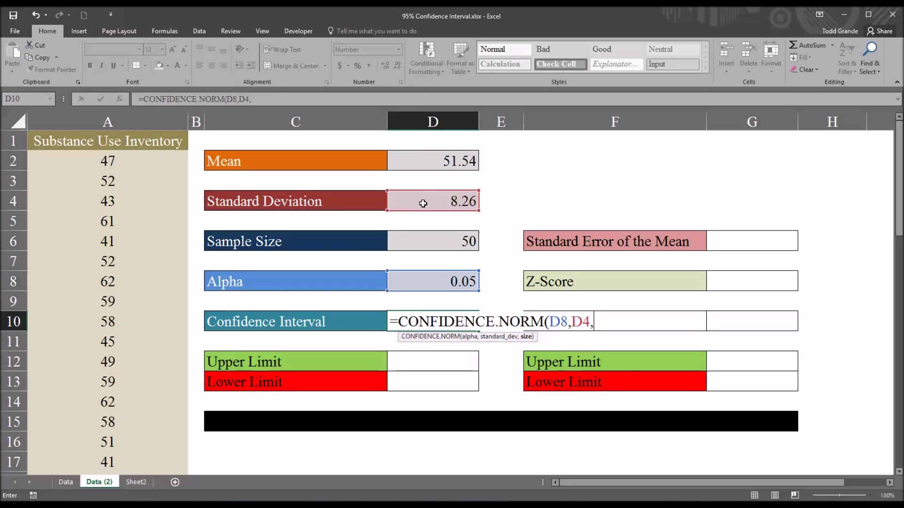
{"action": "left_click", "coordinate": [429, 244]}
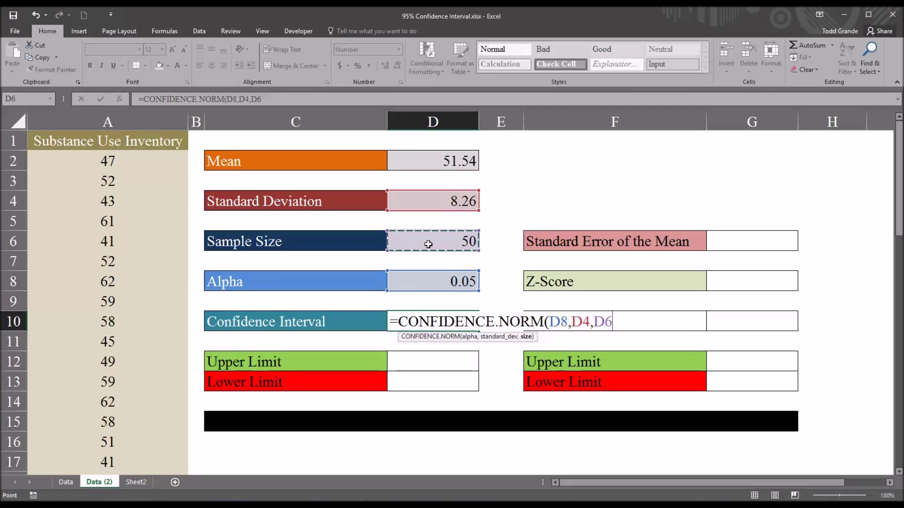
{"action": "key", "text": "Return"}
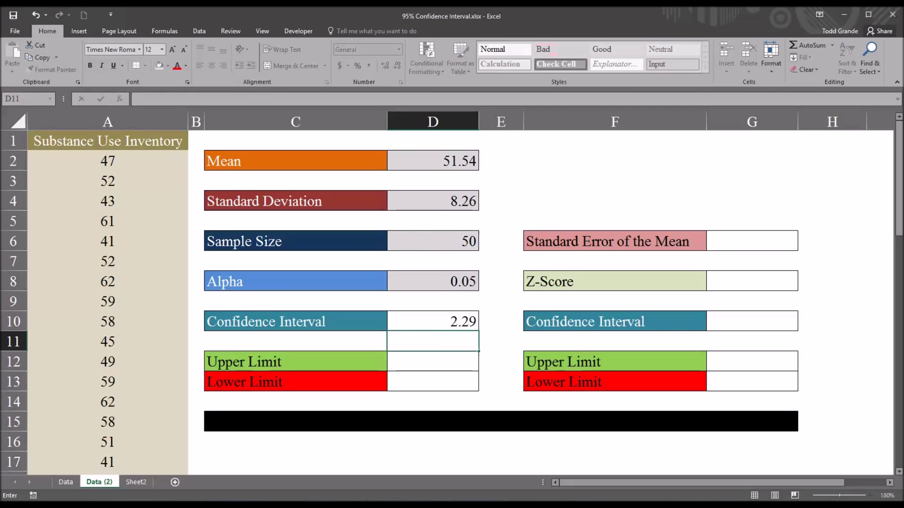
{"action": "left_click", "coordinate": [433, 322]}
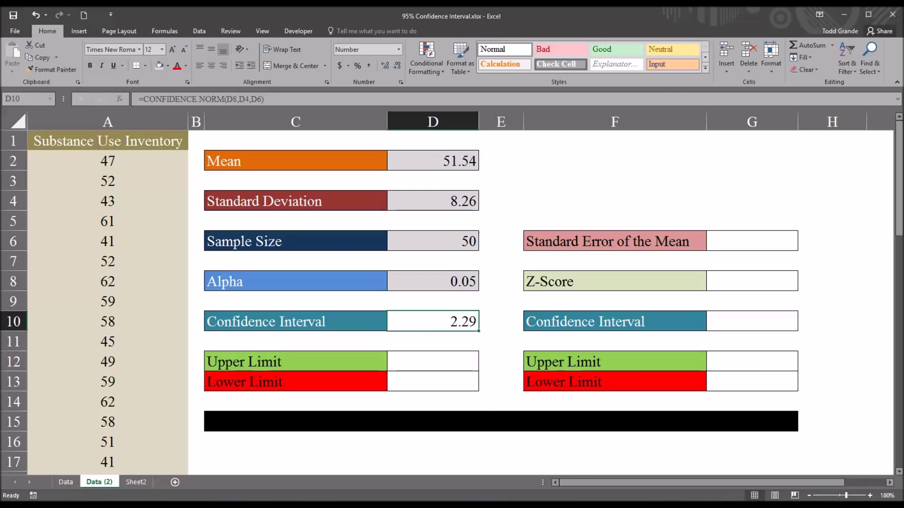
- Calculate the upper limit in D12 by adding the confidence interval to the mean with =D2+D10
{"action": "left_click", "coordinate": [418, 366]}
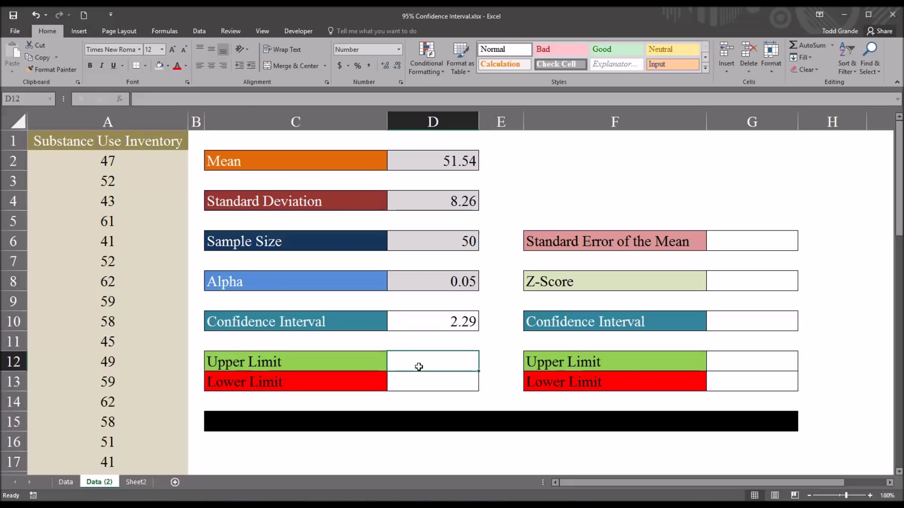
{"action": "type", "text": "="}
{"action": "left_click", "coordinate": [422, 162]}
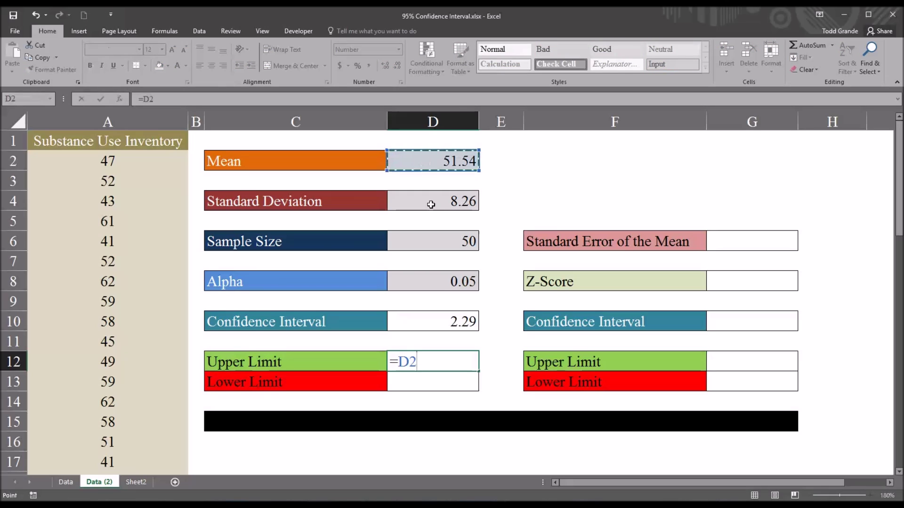
{"action": "type", "text": "+"}
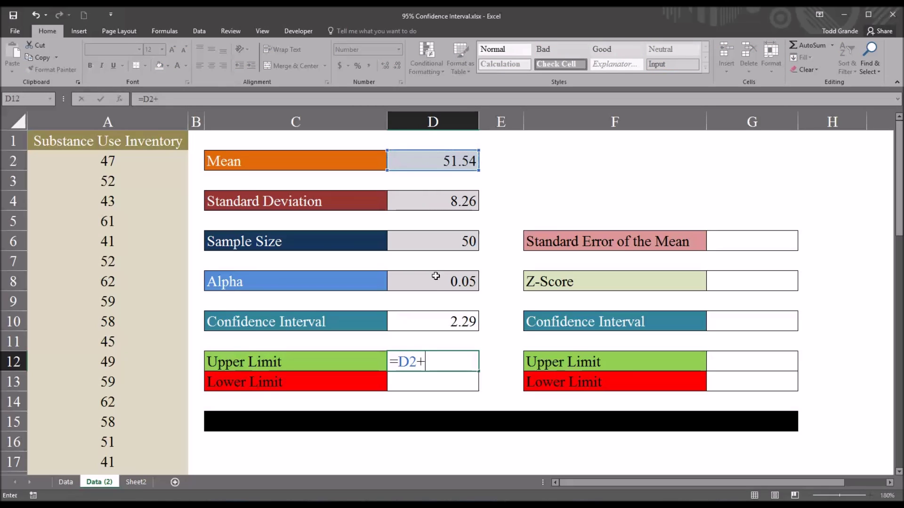
{"action": "left_click", "coordinate": [431, 323]}
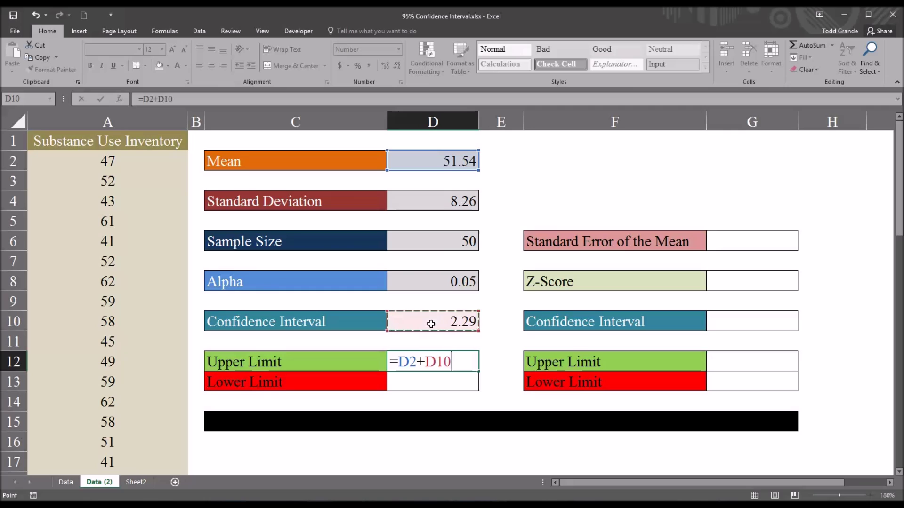
{"action": "key", "text": "Return"}
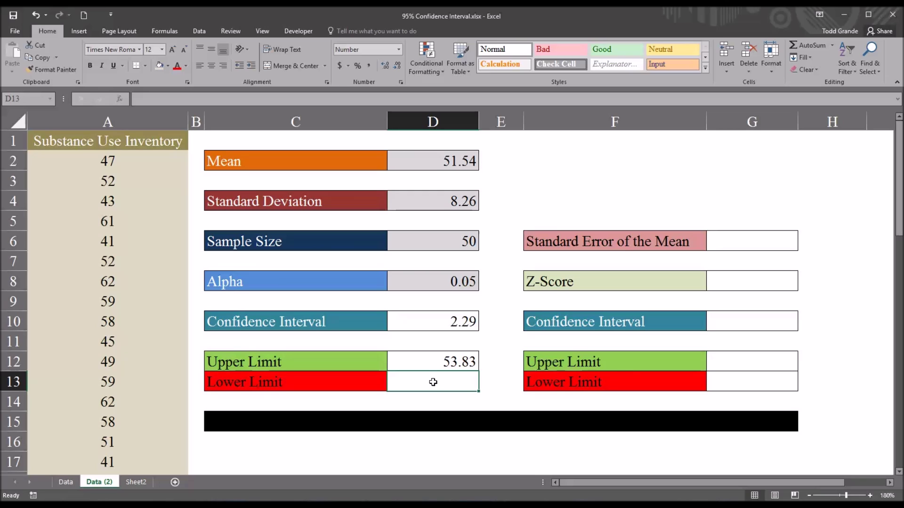
- Calculate the lower limit in D13 by subtracting the confidence interval from the mean with =D2-D10
{"action": "type", "text": "="}
{"action": "left_click", "coordinate": [432, 164]}
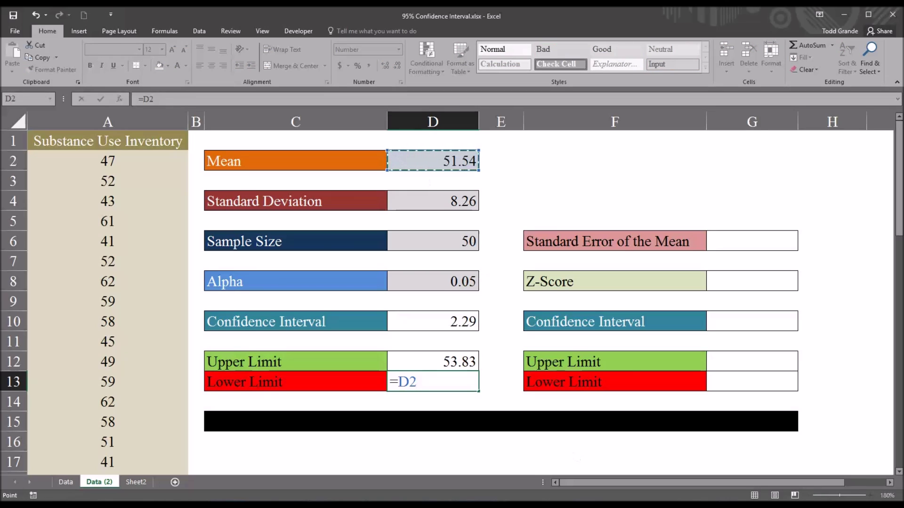
{"action": "type", "text": "-"}
{"action": "left_click", "coordinate": [430, 328]}
{"action": "key", "text": "Return"}
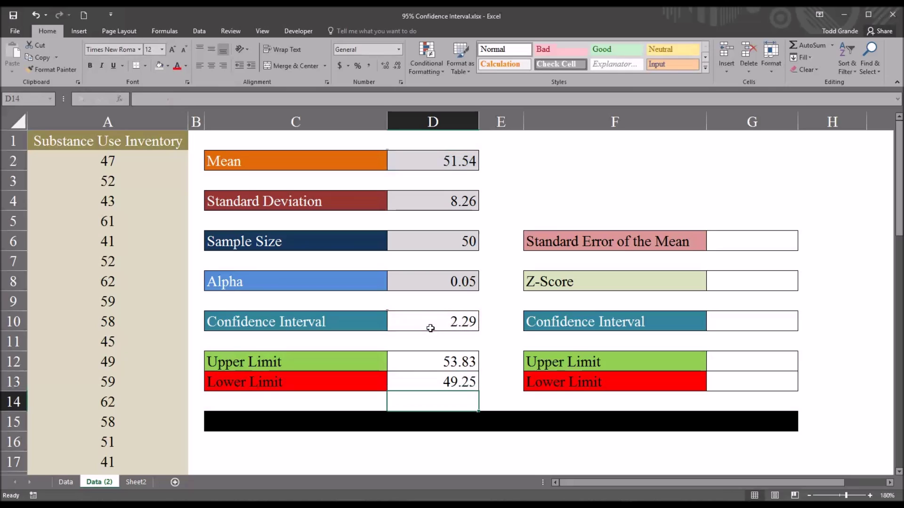
- Review the upper limit, lower limit and confidence interval results in D12, D13 and D10
{"action": "left_click", "coordinate": [427, 366]}
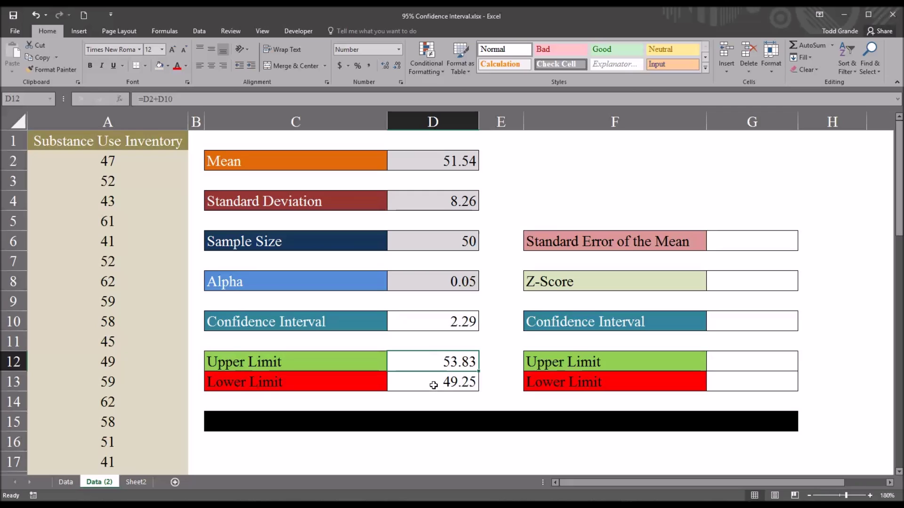
{"action": "left_click", "coordinate": [434, 385]}
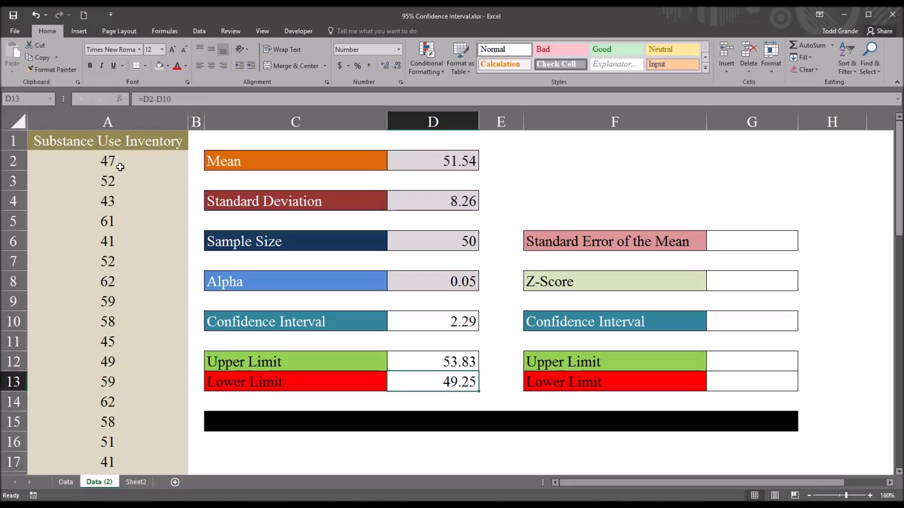
{"action": "left_click", "coordinate": [433, 363]}
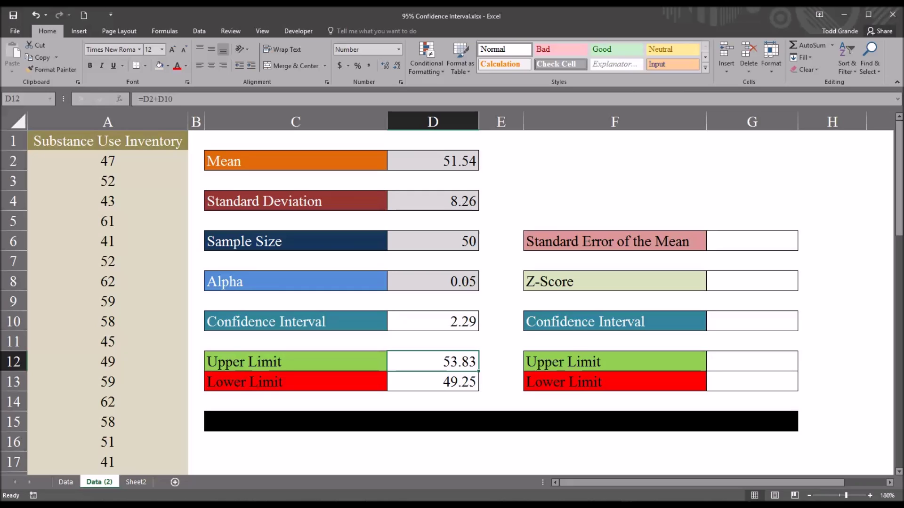
{"action": "left_click", "coordinate": [426, 324]}
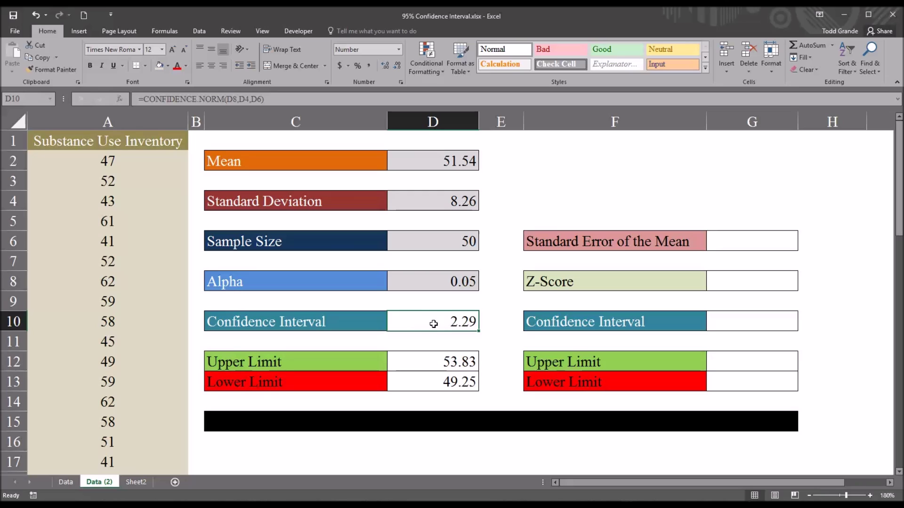
{"action": "left_click", "coordinate": [430, 365]}
{"action": "left_click", "coordinate": [430, 381]}
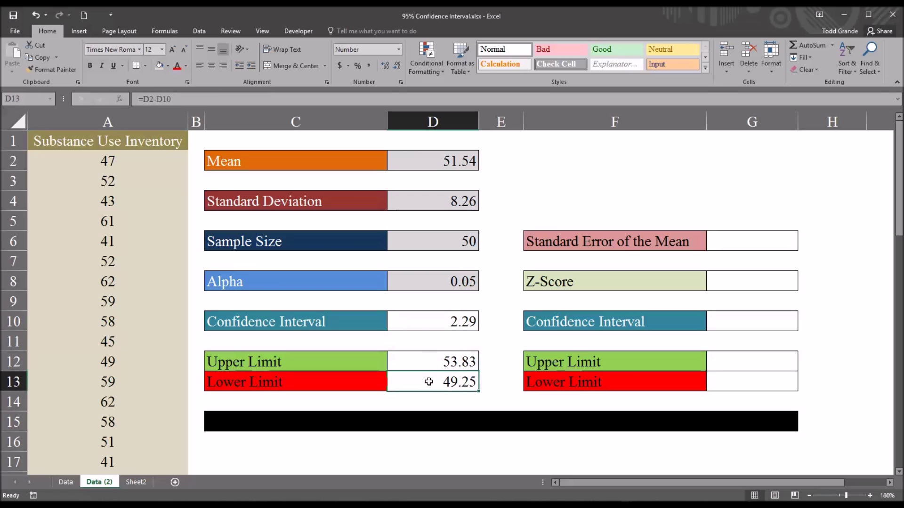
- Calculate the standard error of the mean in G6 from the standard deviation and sample size with =D4/(SQRT(D6))
{"action": "left_click", "coordinate": [415, 363]}
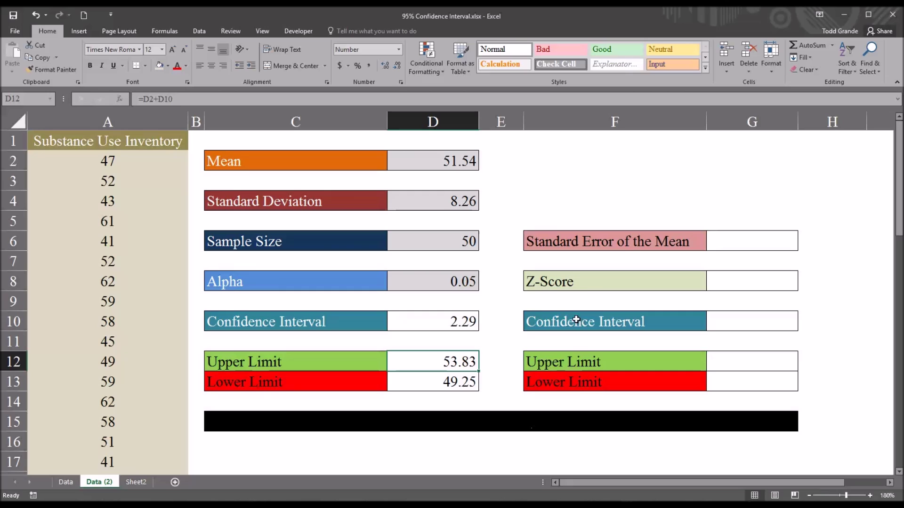
{"action": "mouse_move", "coordinate": [449, 365]}
{"action": "left_mouse_down"}
{"action": "mouse_move", "coordinate": [446, 381]}
{"action": "mouse_move", "coordinate": [451, 364]}
{"action": "left_mouse_up"}
{"action": "left_click", "coordinate": [727, 247]}
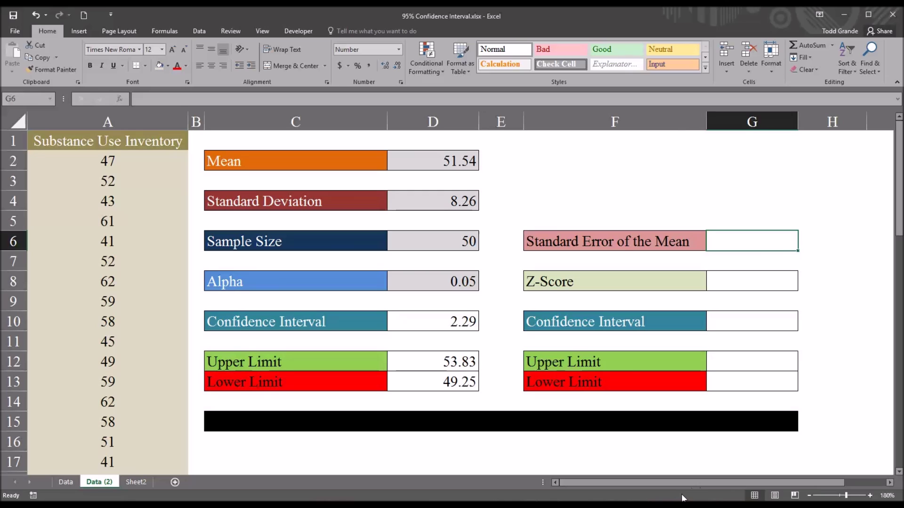
{"action": "type", "text": "="}
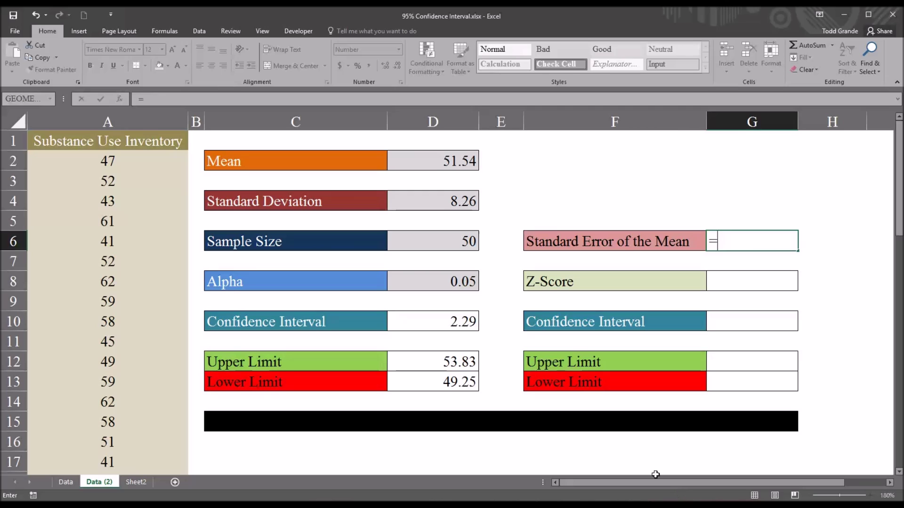
{"action": "left_click", "coordinate": [442, 204]}
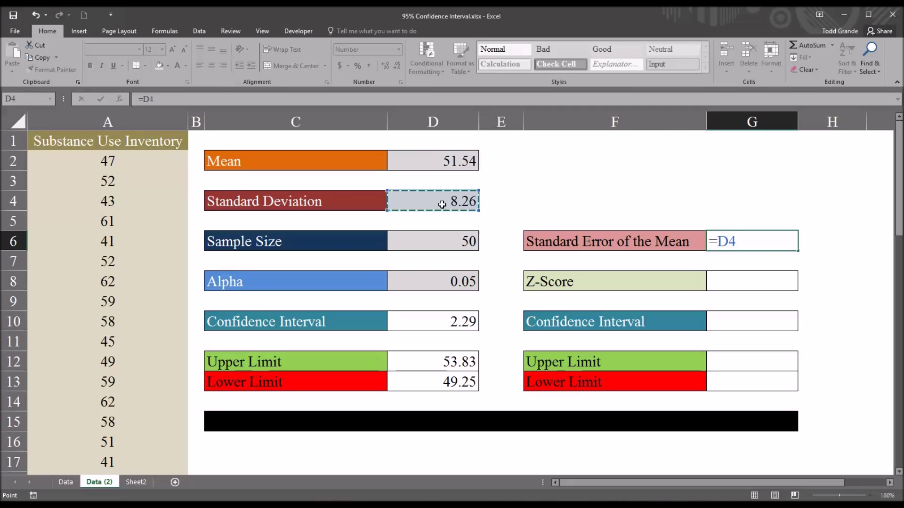
{"action": "type", "text": "/(sq"}
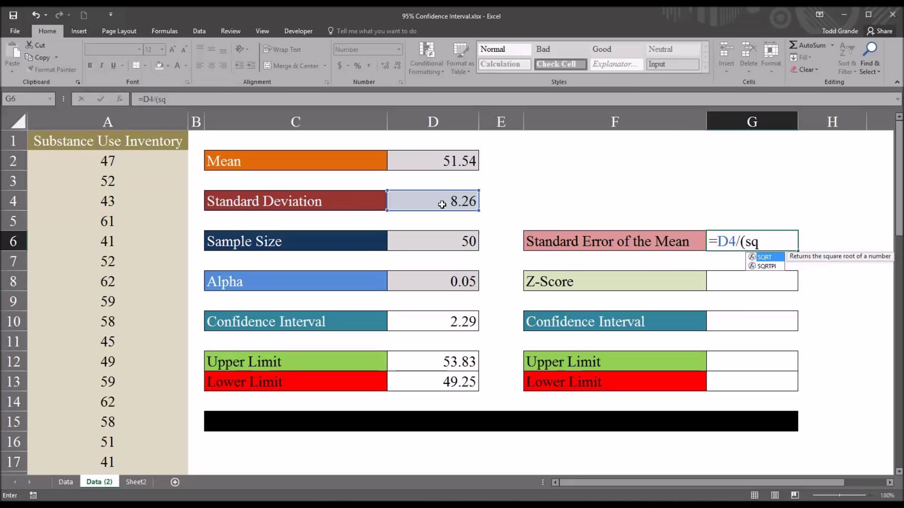
{"action": "type", "text": "ur"}
{"action": "key", "text": "BackSpace"}
{"action": "key", "text": "BackSpace"}
{"action": "type", "text": "r"}
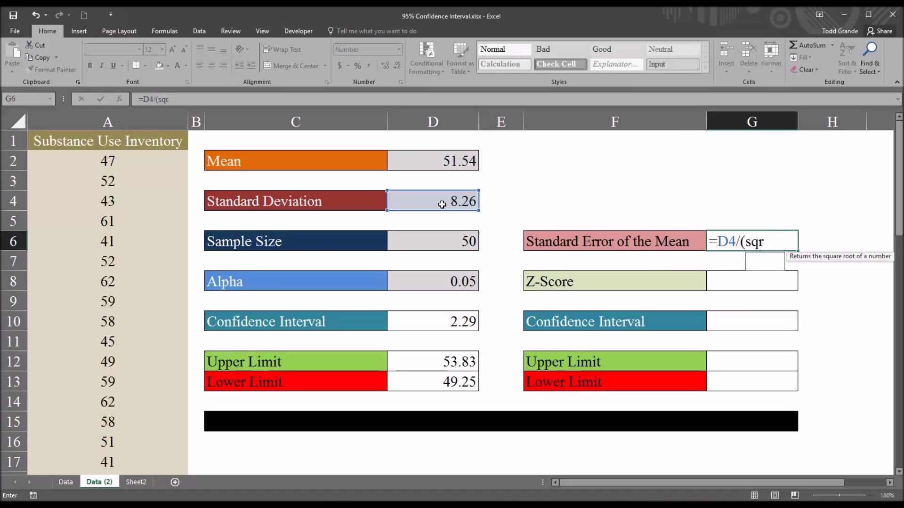
{"action": "type", "text": "t"}
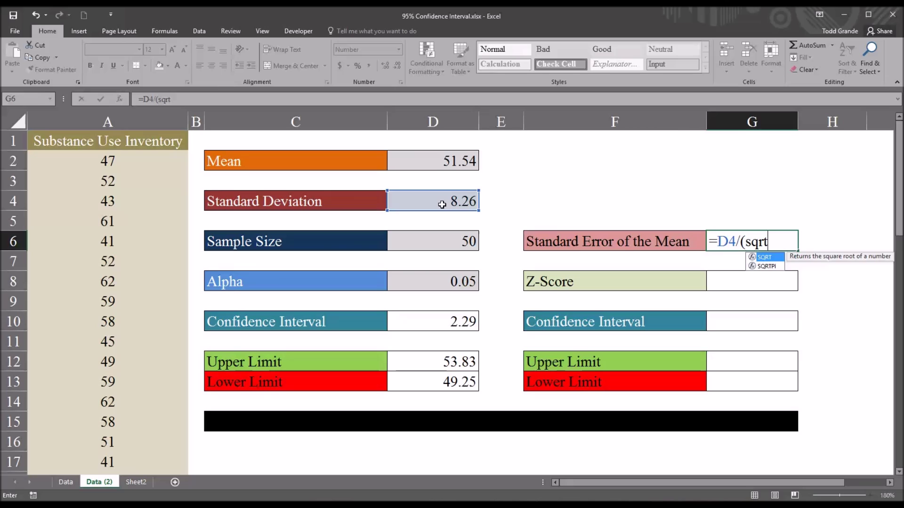
{"action": "type", "text": "("}
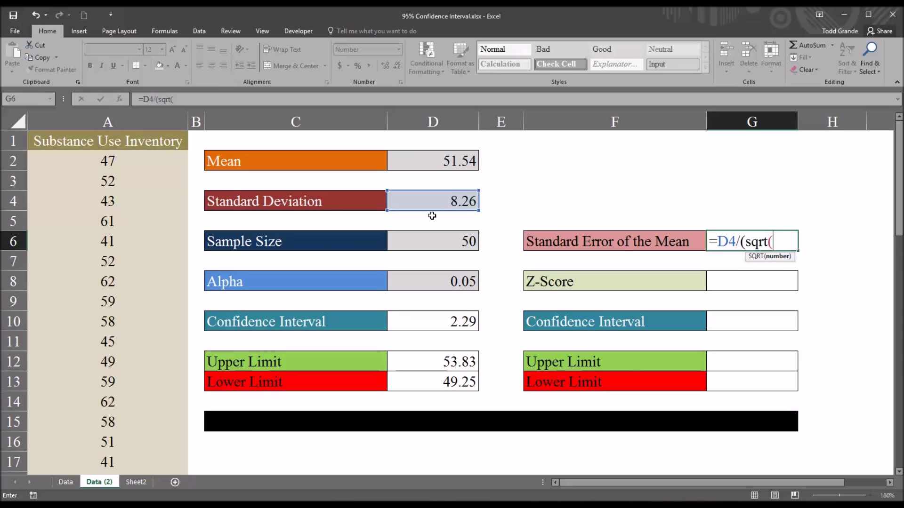
{"action": "left_click", "coordinate": [431, 247]}
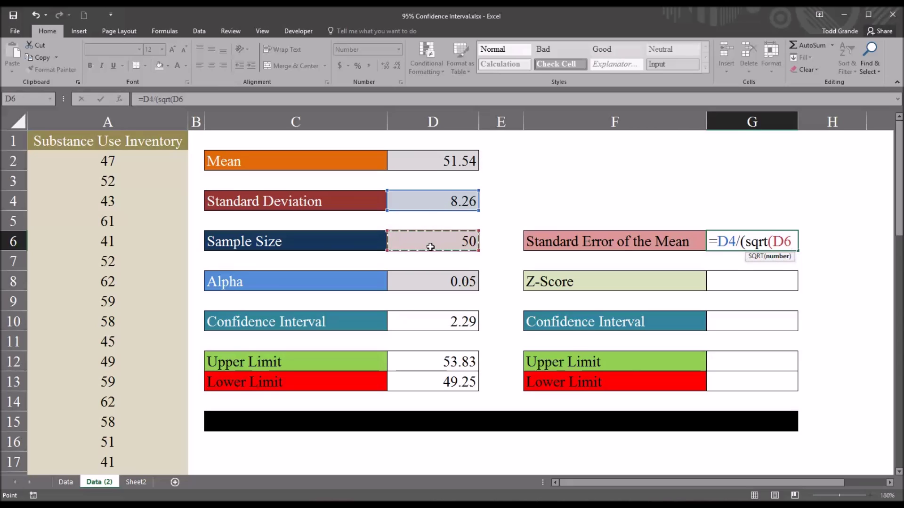
{"action": "type", "text": "))"}
{"action": "key", "text": "Return"}
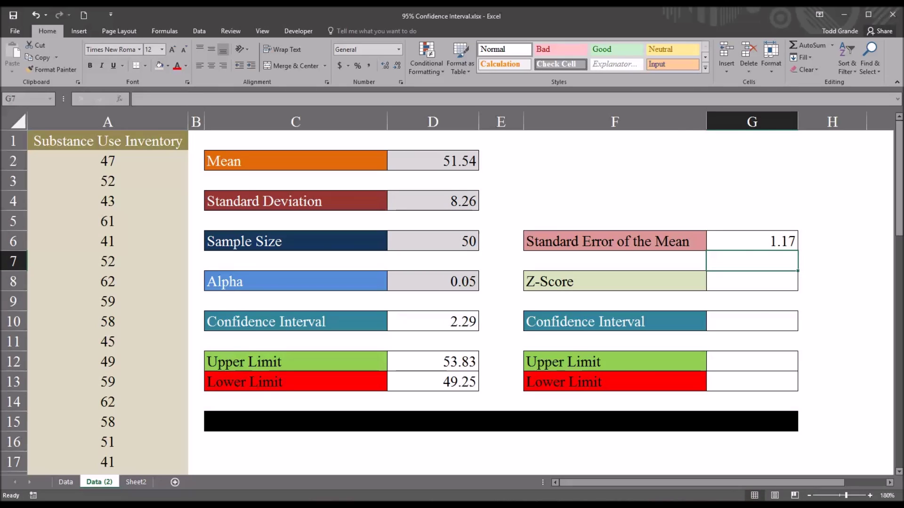
- Examine the standard error in G6 against the mean in D2, and the Z-Score and Confidence Interval cells in G8 and G10
{"action": "left_click", "coordinate": [742, 243]}
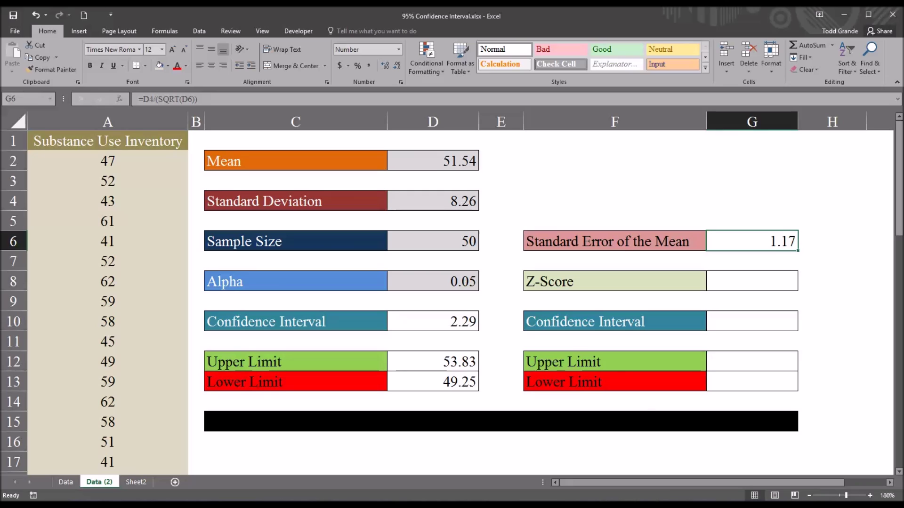
{"action": "left_click", "coordinate": [435, 165]}
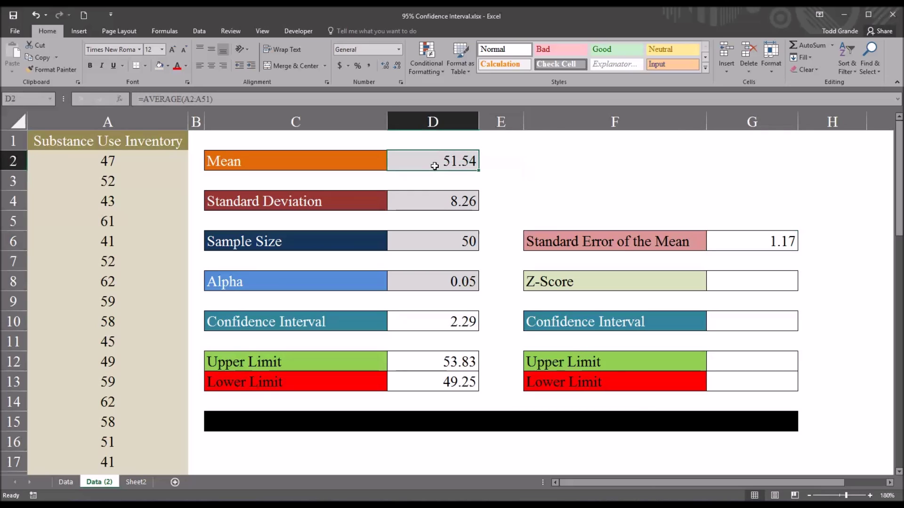
{"action": "left_click", "coordinate": [720, 239]}
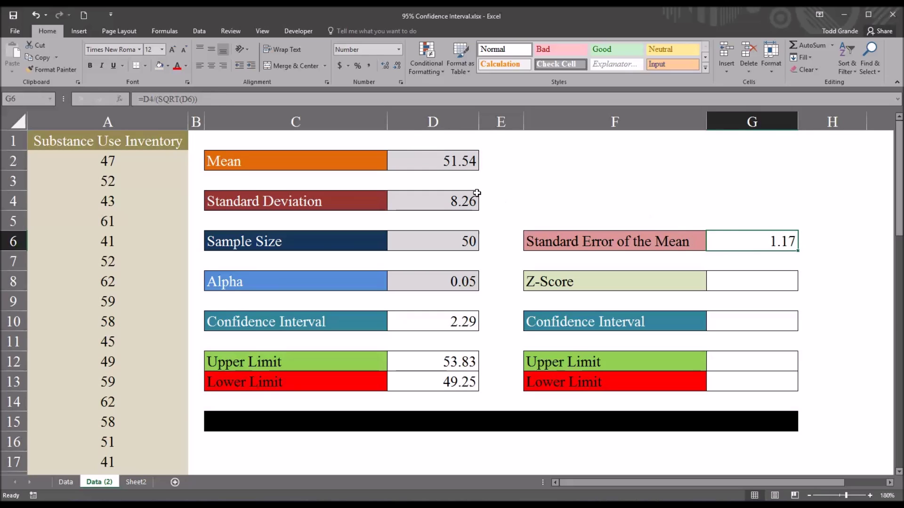
{"action": "left_click", "coordinate": [435, 164]}
{"action": "left_click", "coordinate": [729, 247]}
{"action": "left_click", "coordinate": [735, 284]}
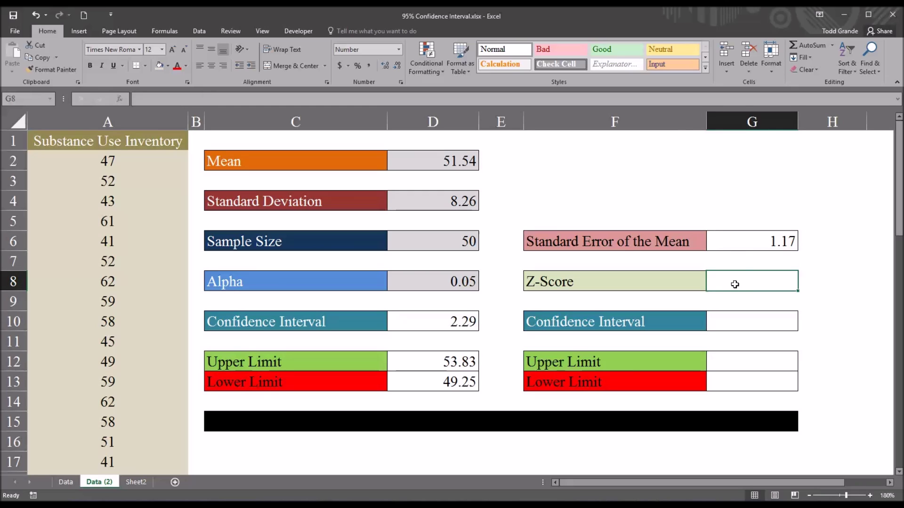
{"action": "left_click", "coordinate": [723, 323]}
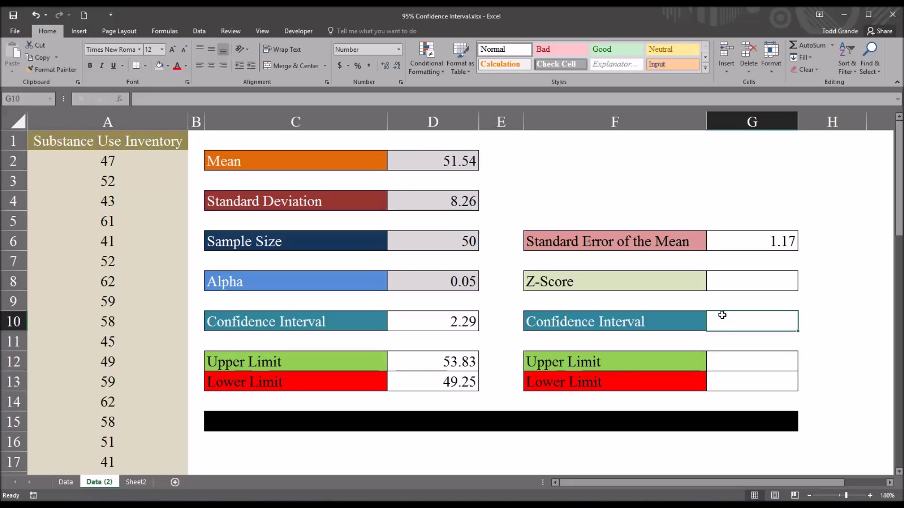
- Calculate the Z-Score in G8 from the alpha value with =NORM.S.INV(1-D8/2)
{"action": "left_click", "coordinate": [725, 284]}
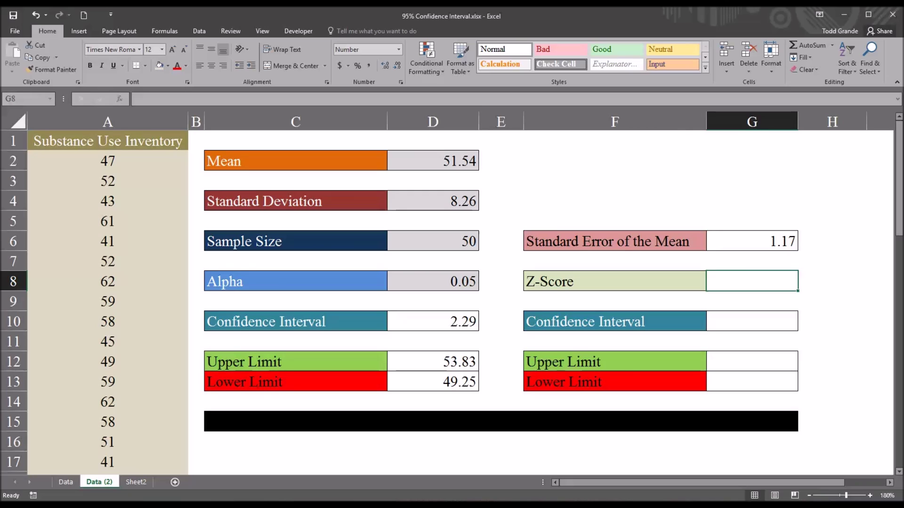
{"action": "type", "text": "=no"}
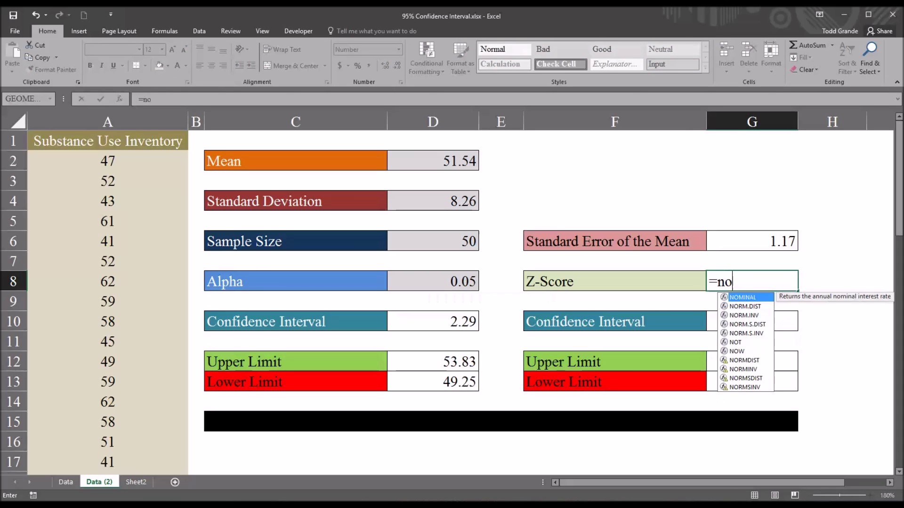
{"action": "type", "text": "rm.s"}
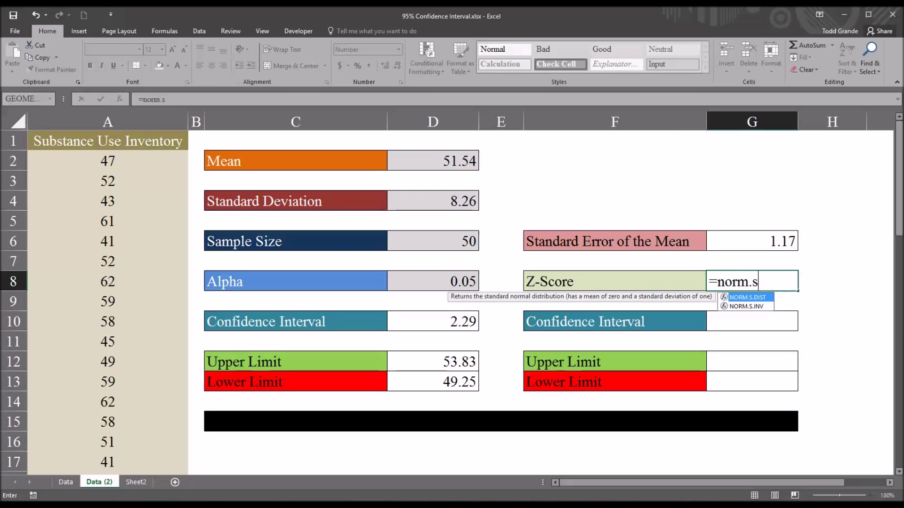
{"action": "key", "text": "Down"}
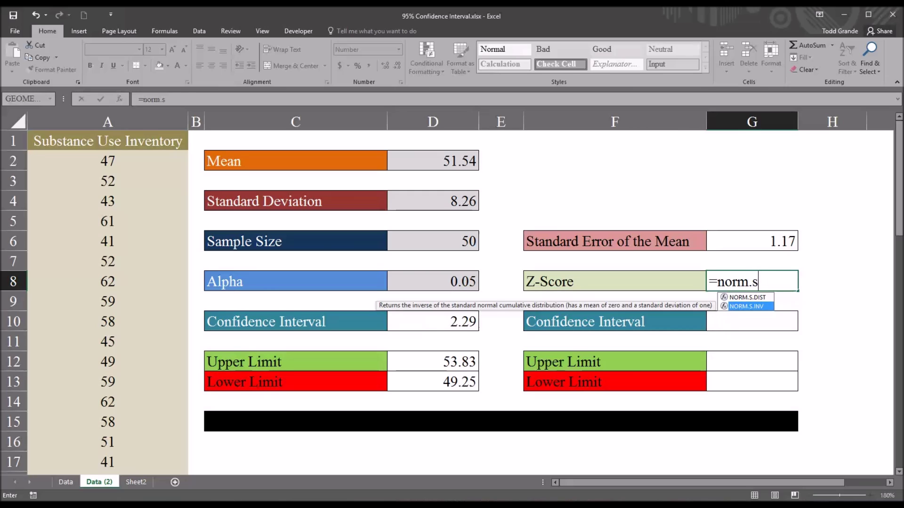
{"action": "key", "text": "Tab"}
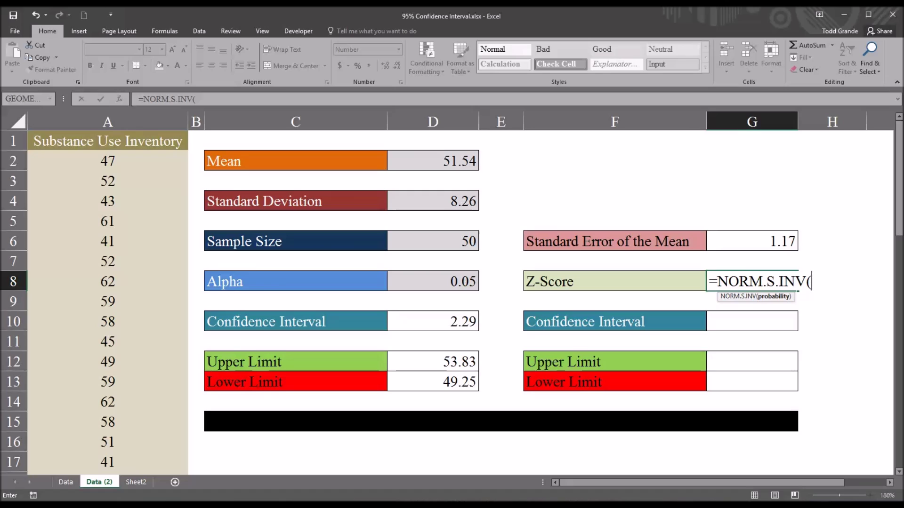
{"action": "type", "text": "1-"}
{"action": "left_click", "coordinate": [444, 285]}
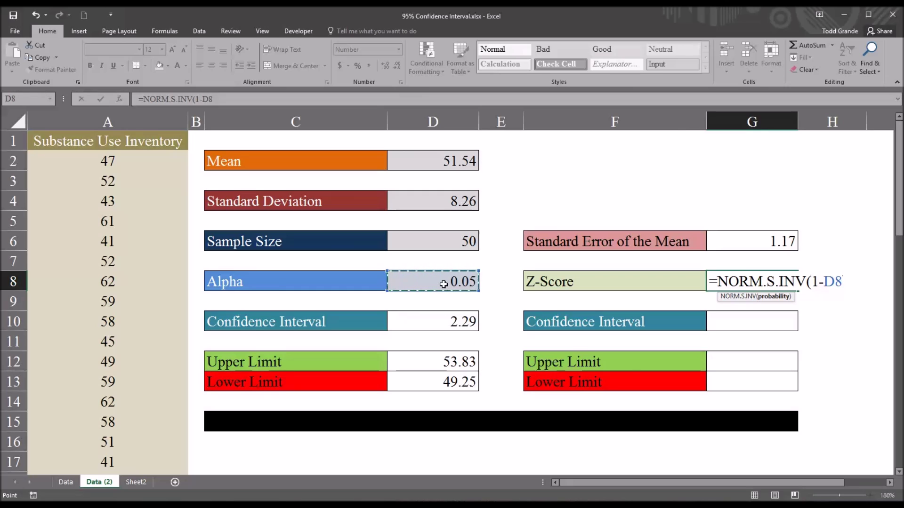
{"action": "type", "text": "/2"}
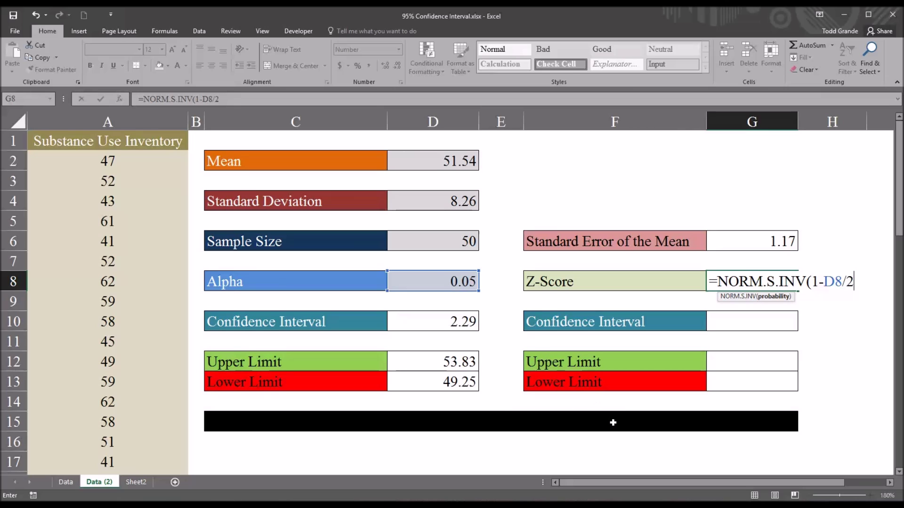
{"action": "key", "text": "Return"}
{"action": "left_click", "coordinate": [727, 285]}
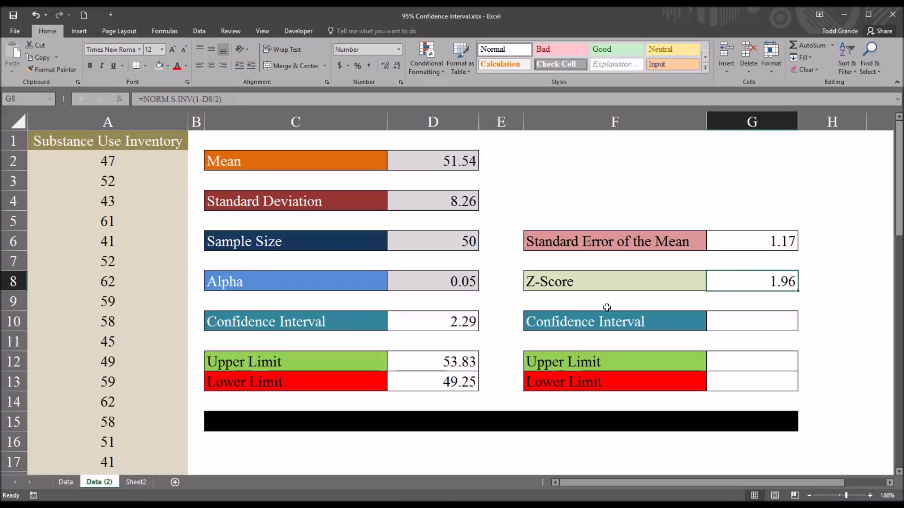
- Calculate the confidence interval in G10 by multiplying the standard error by the Z-Score with =G6*G8, and compare it with D10
{"action": "left_click", "coordinate": [714, 323]}
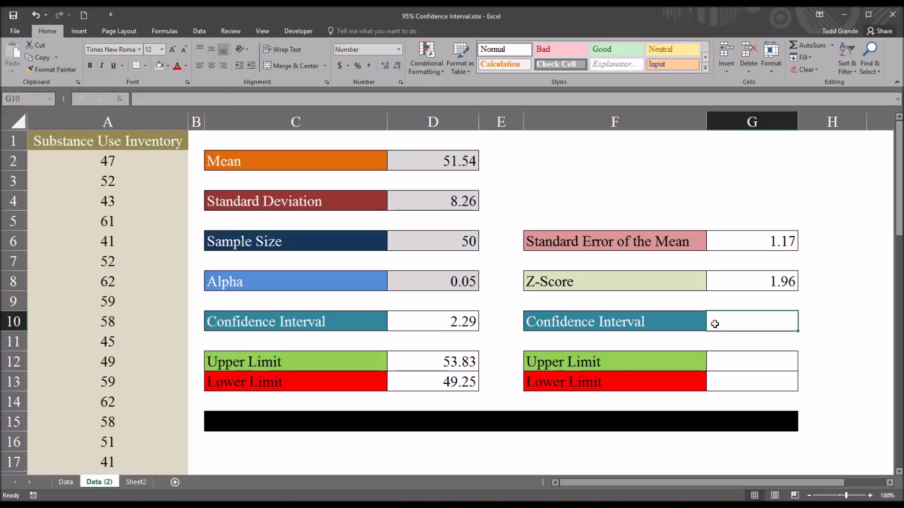
{"action": "type", "text": "="}
{"action": "left_click", "coordinate": [731, 240]}
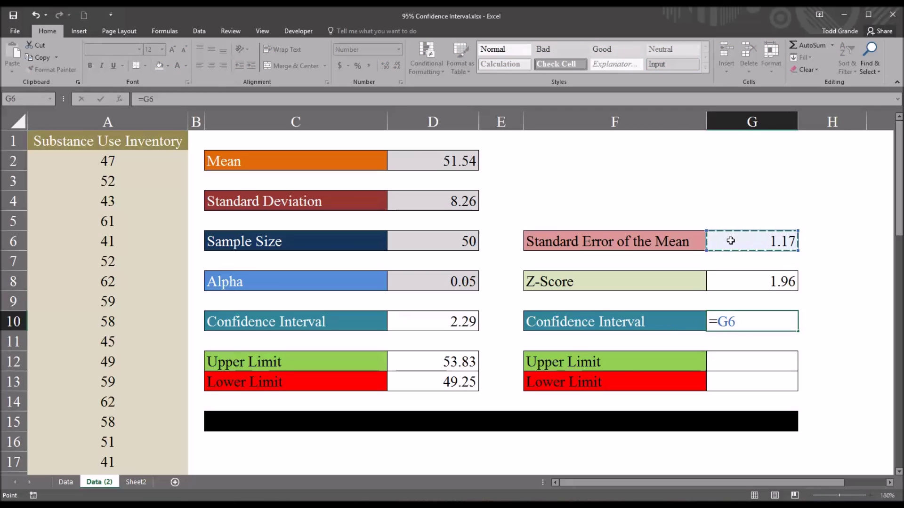
{"action": "type", "text": "*"}
{"action": "left_click", "coordinate": [742, 284]}
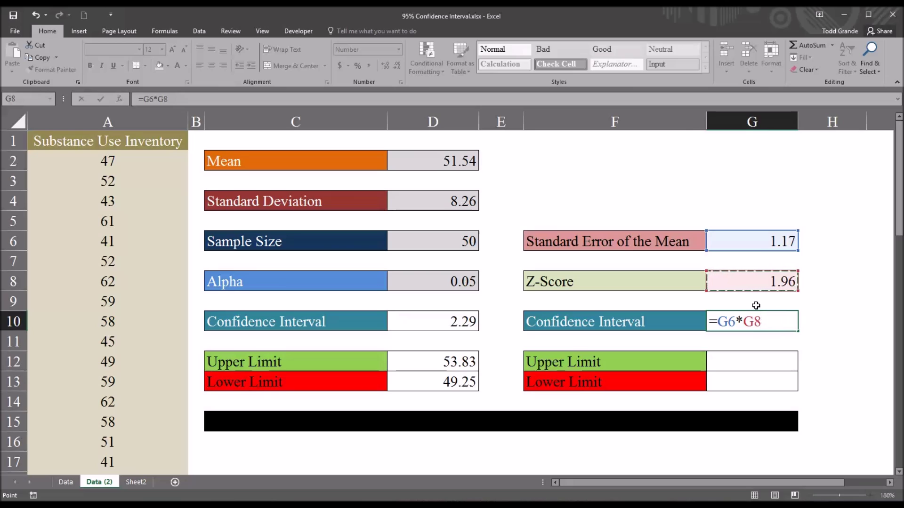
{"action": "key", "text": "Return"}
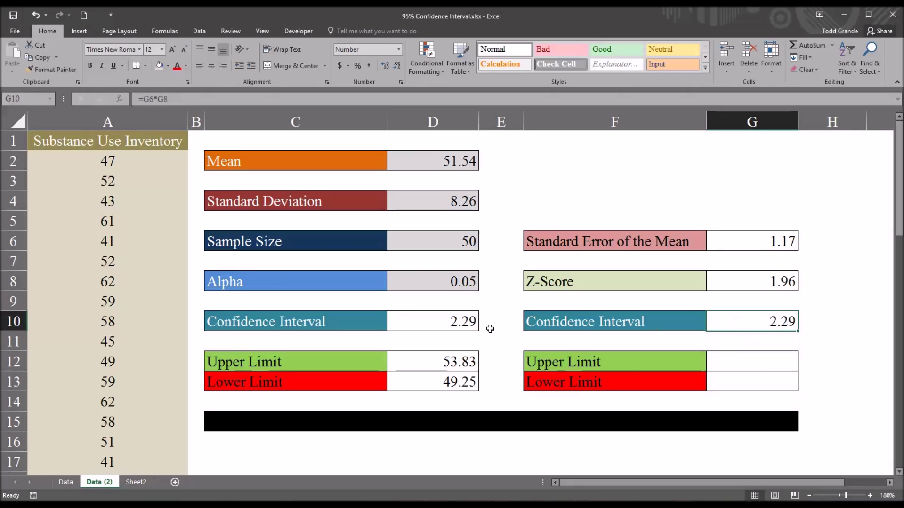
{"action": "left_click", "coordinate": [457, 327]}
{"action": "left_click", "coordinate": [738, 320]}
- Calculate the upper limit in G12 by adding the confidence interval in G10 to the mean with =D2+G10
{"action": "left_click", "coordinate": [727, 363]}
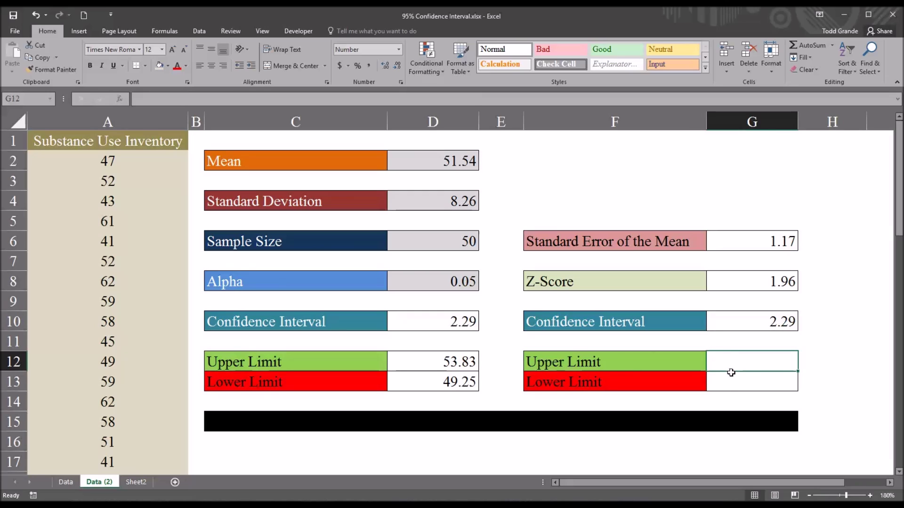
{"action": "type", "text": "="}
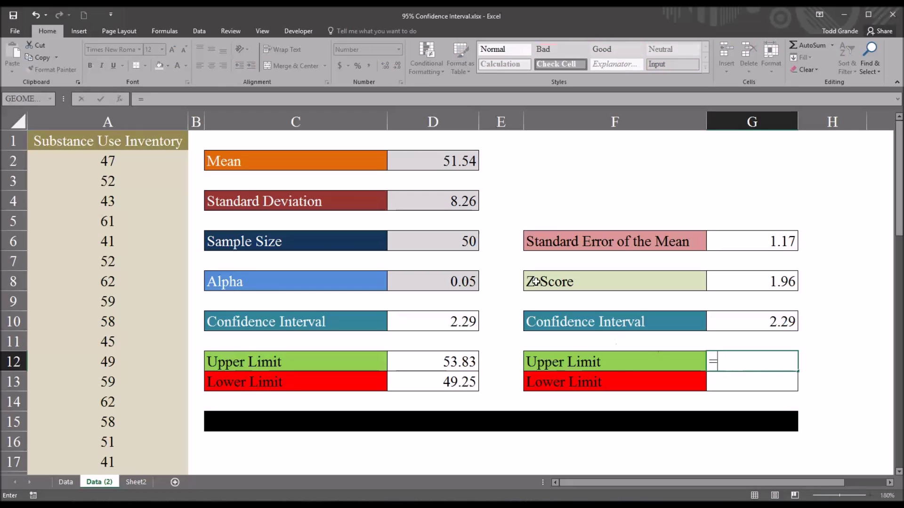
{"action": "left_click", "coordinate": [441, 166]}
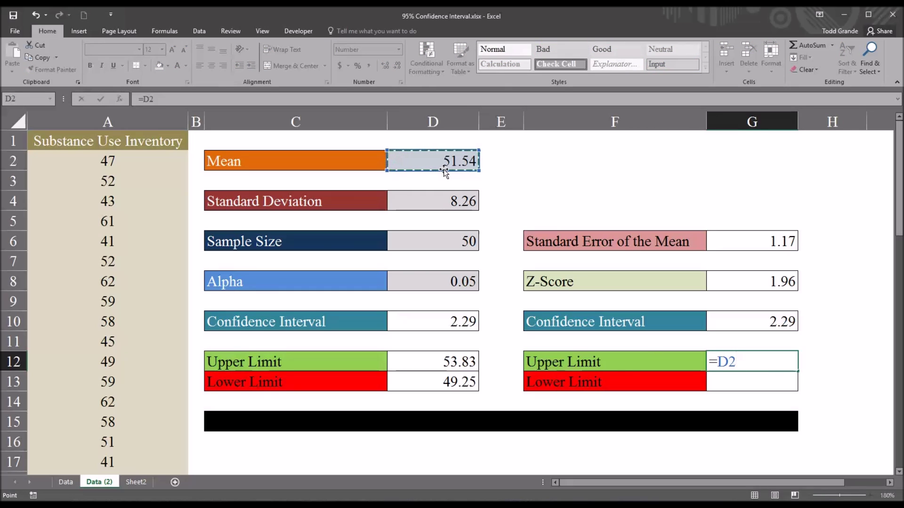
{"action": "type", "text": "+"}
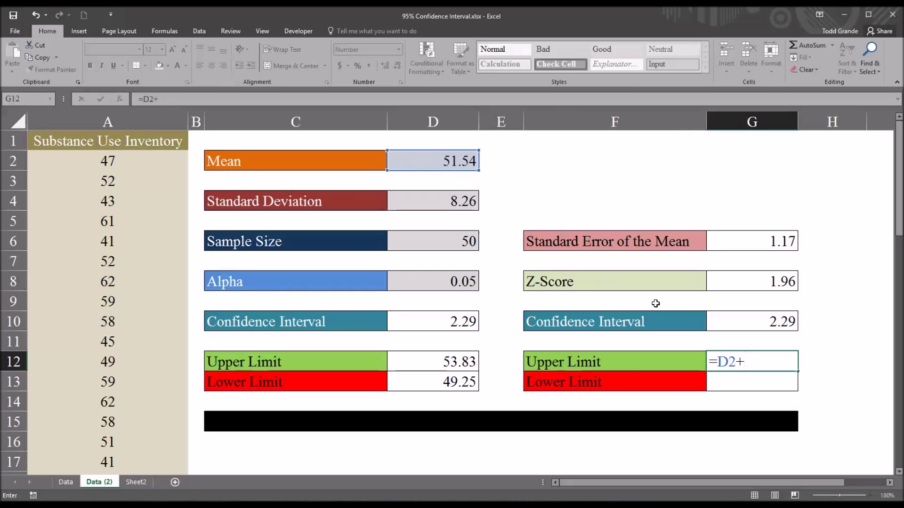
{"action": "left_click", "coordinate": [734, 322]}
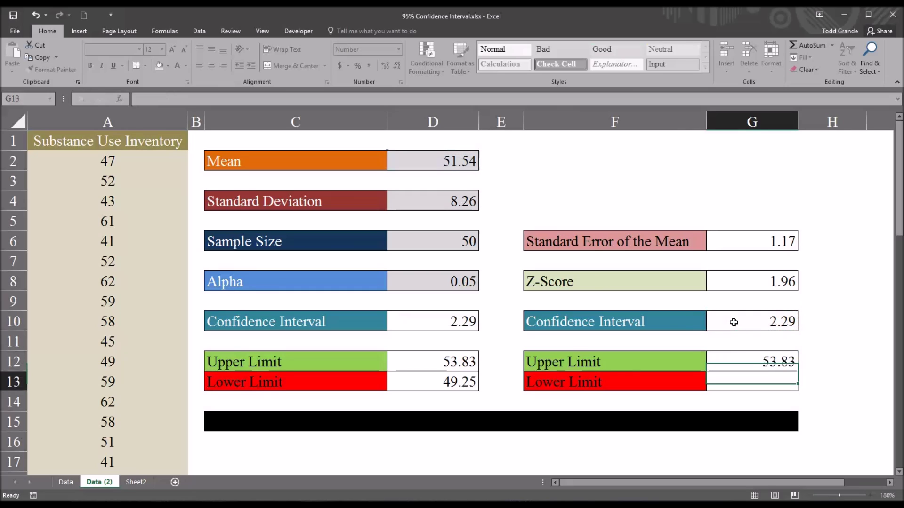
{"action": "key", "text": "Return"}
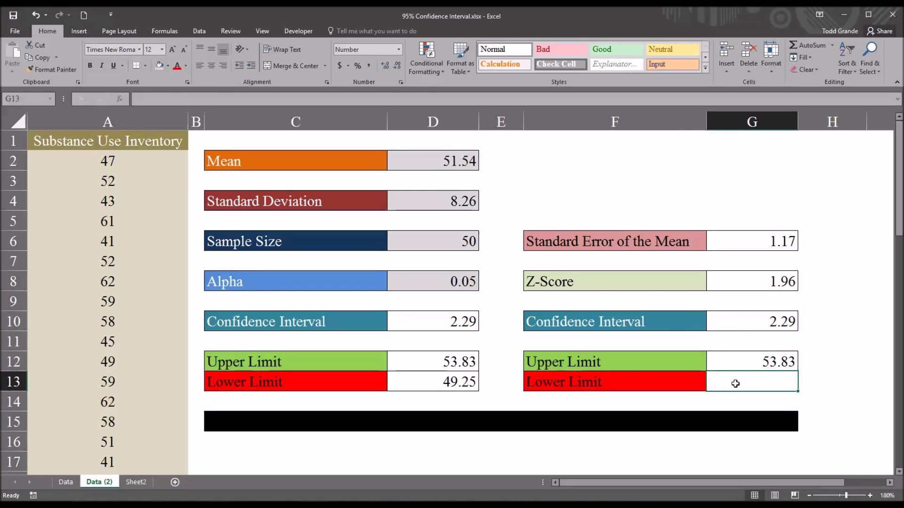
- Calculate the lower limit in G13 by subtracting the confidence interval from the mean with =D2-G10, and compare both limits with D12:D13
{"action": "type", "text": "="}
{"action": "left_click", "coordinate": [441, 160]}
{"action": "type", "text": "-"}
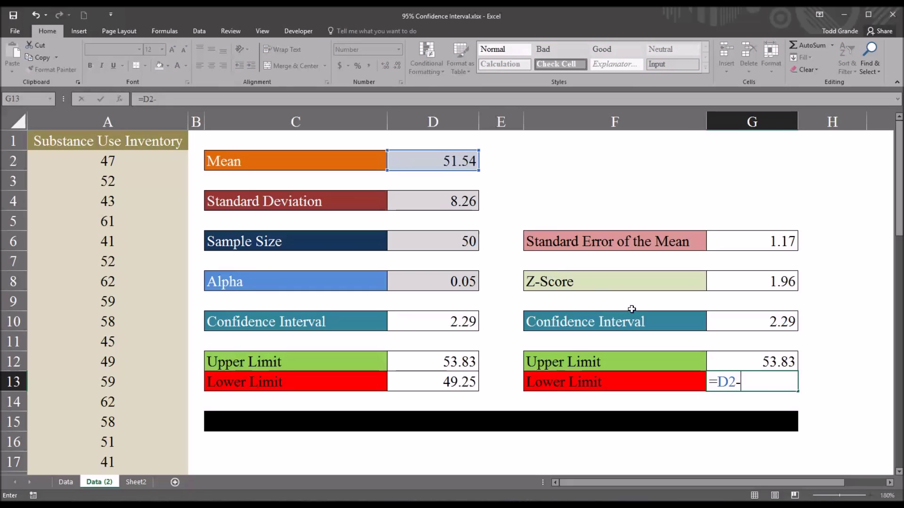
{"action": "left_click", "coordinate": [757, 321]}
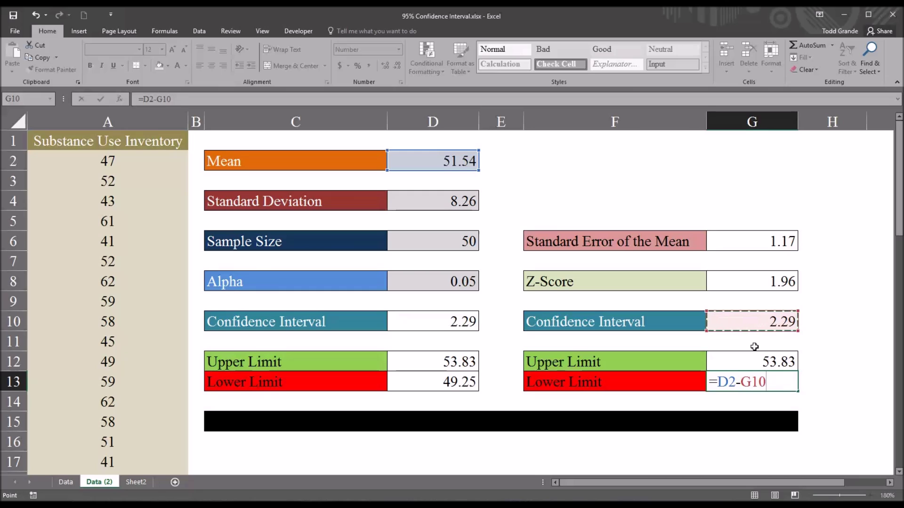
{"action": "key", "text": "Return"}
{"action": "left_click_drag", "start_coordinate": [741, 381], "coordinate": [740, 363]}
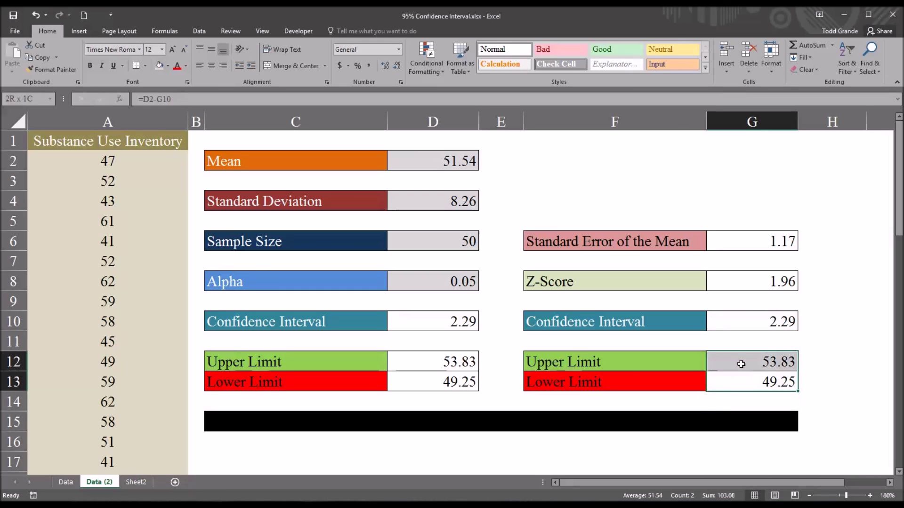
{"action": "left_click_drag", "start_coordinate": [435, 383], "coordinate": [434, 370]}
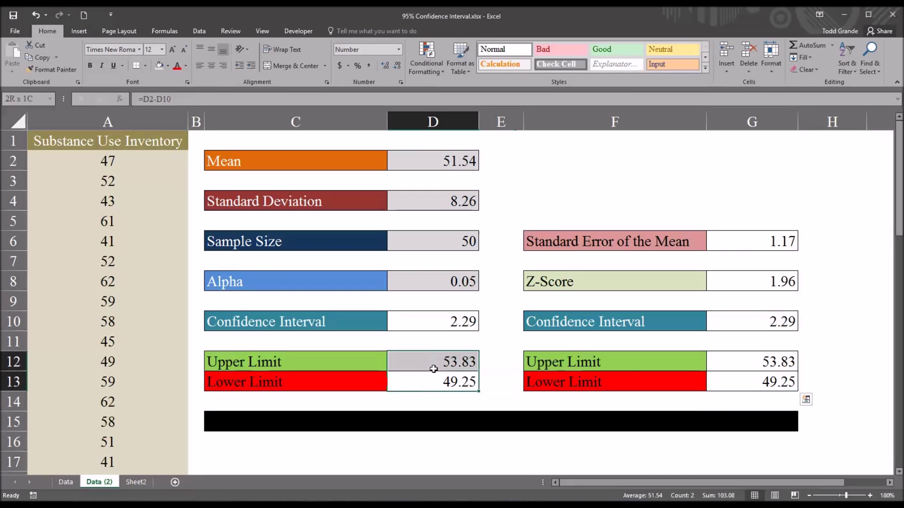
{"action": "left_click", "coordinate": [743, 381]}
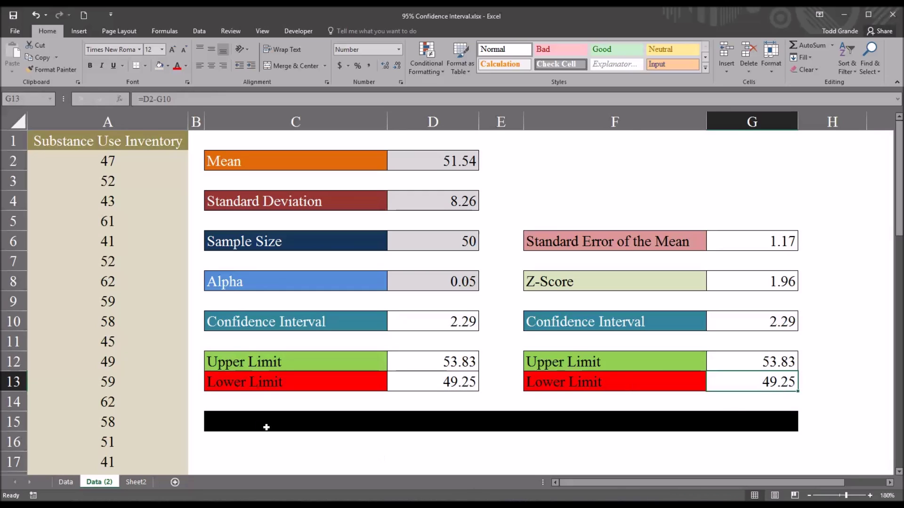
- Copy the sentence formula from A1 on Sheet2, without its leading apostrophe, into C15 on the Data (2) sheet
{"action": "left_click", "coordinate": [225, 425]}
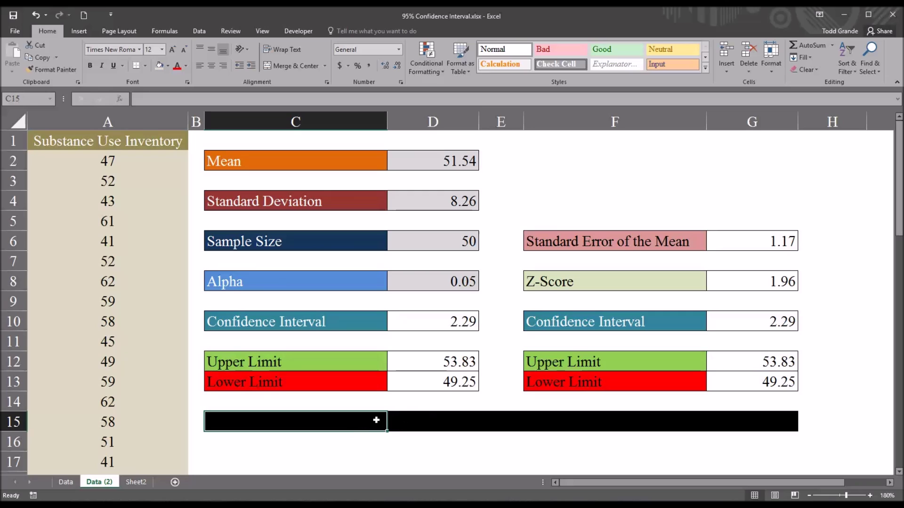
{"action": "left_click", "coordinate": [133, 482]}
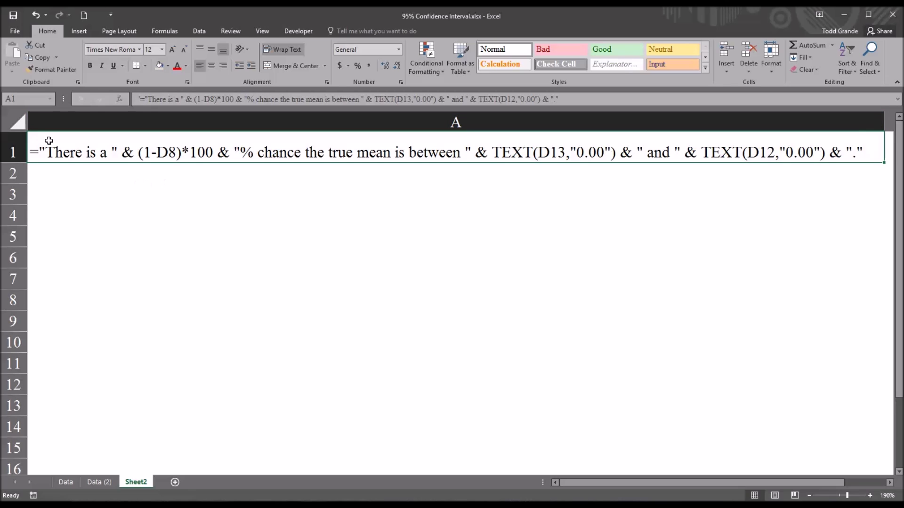
{"action": "left_click", "coordinate": [141, 99]}
{"action": "type", "text": "'"}
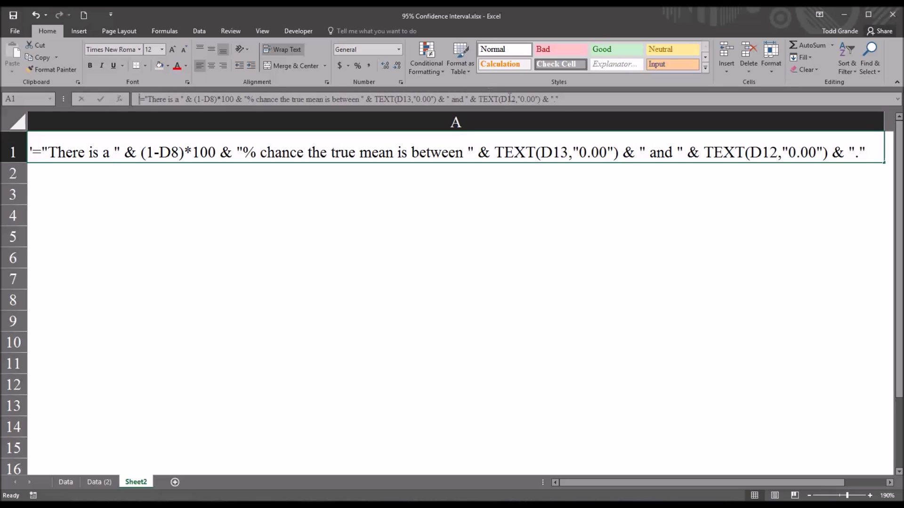
{"action": "left_click", "coordinate": [561, 98], "text": "shift"}
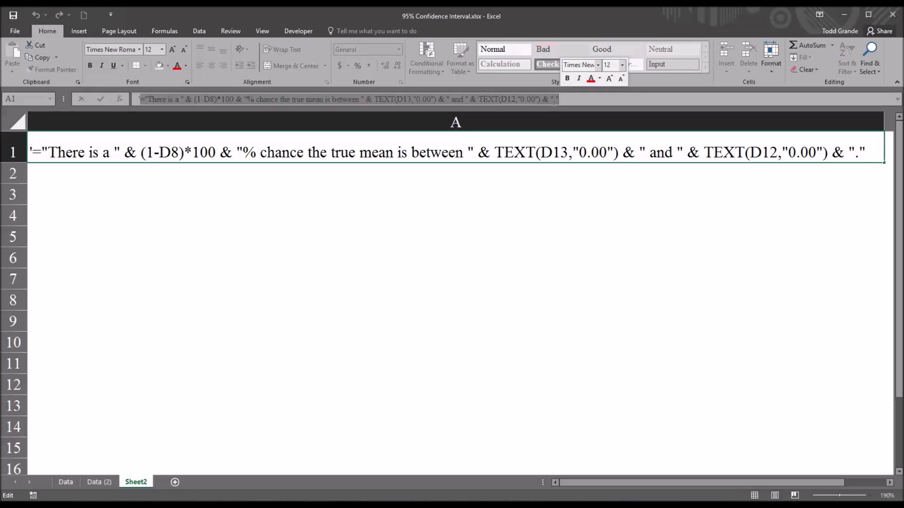
{"action": "key", "text": "ctrl+c"}
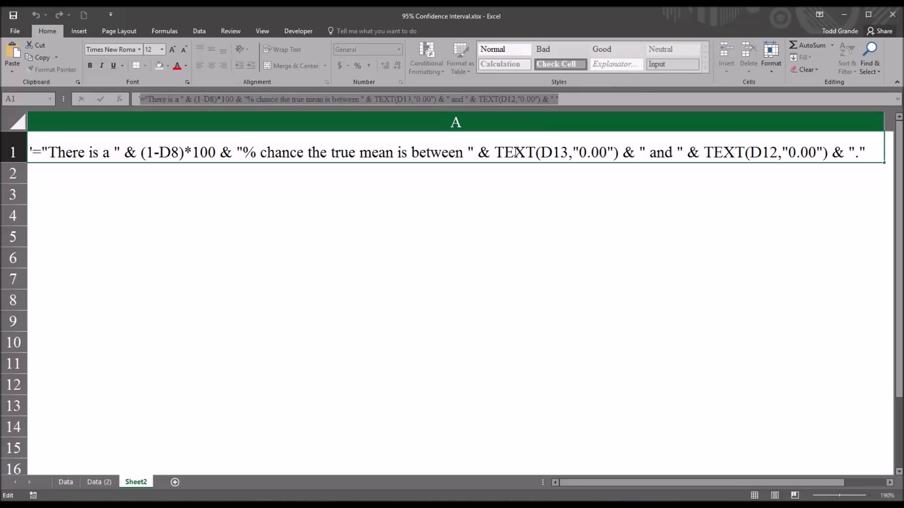
{"action": "left_click", "coordinate": [100, 481]}
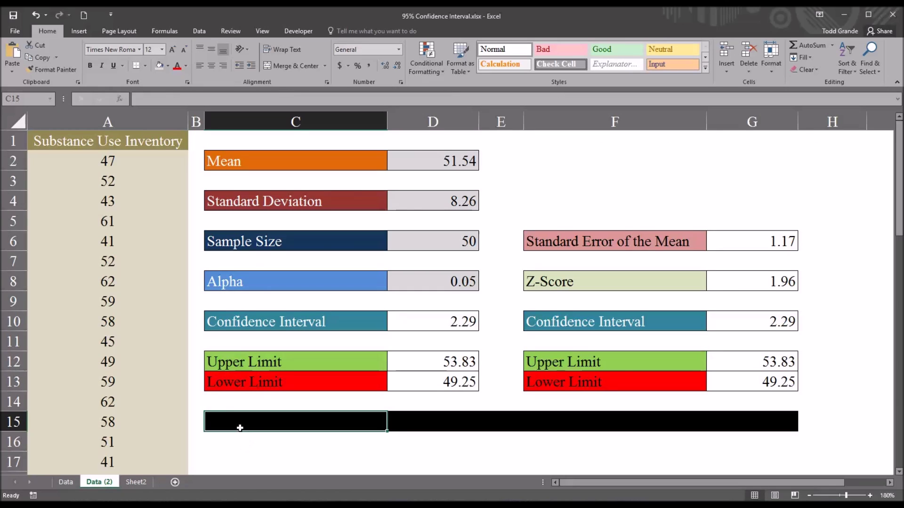
{"action": "key", "text": "ctrl+v"}
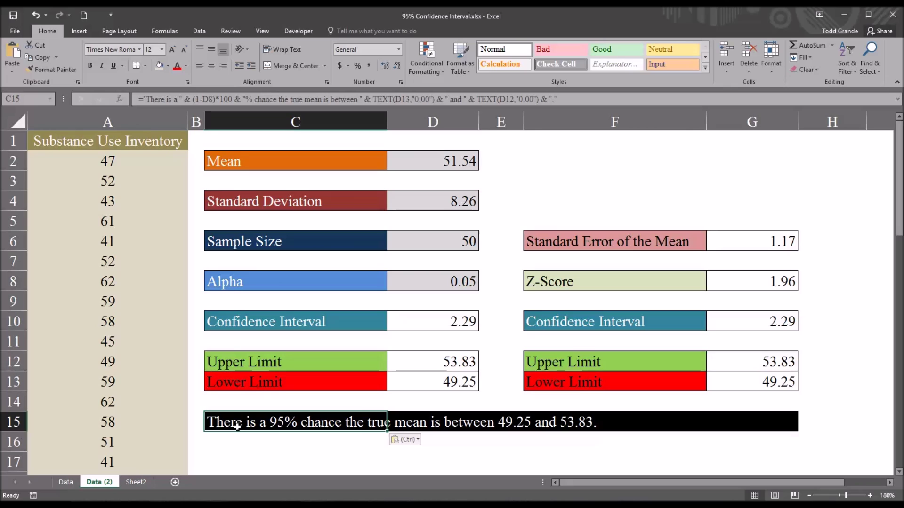
{"action": "left_click", "coordinate": [259, 442]}
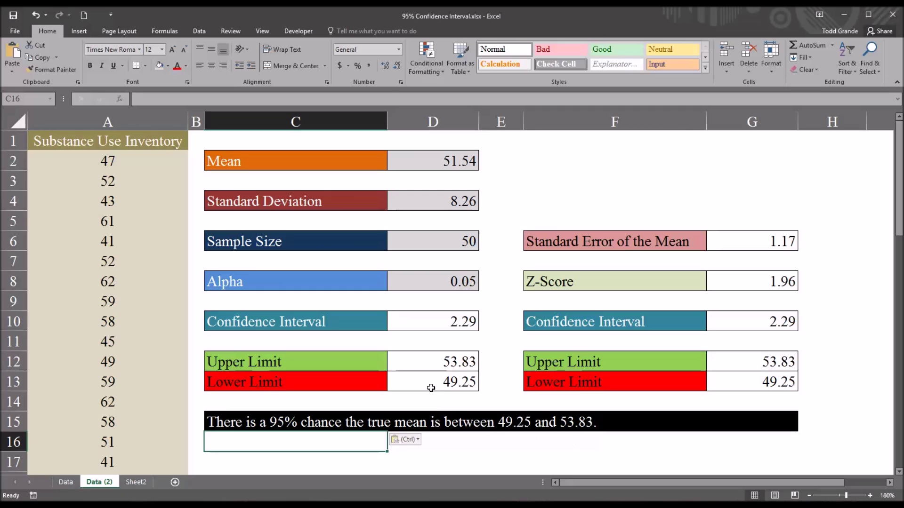
- Set the alpha in D8 to .01 to test the results at a 99% confidence level
{"action": "left_click", "coordinate": [432, 373]}
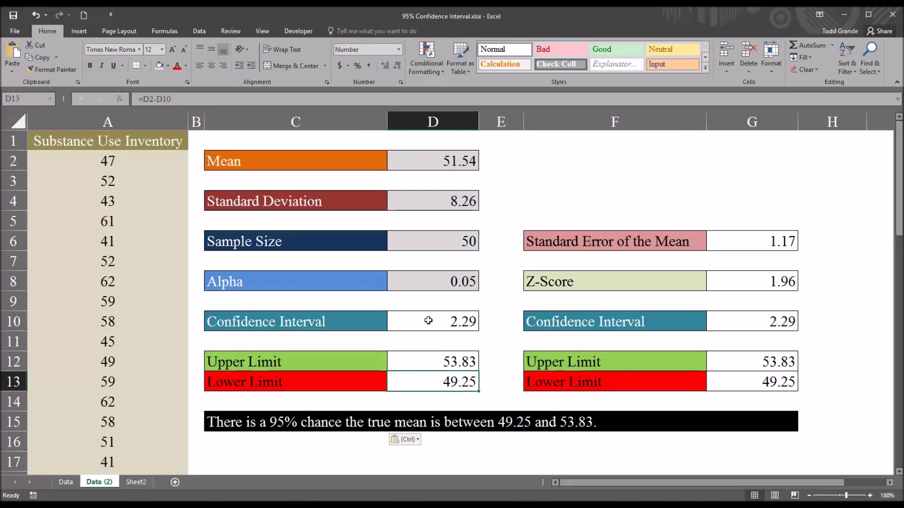
{"action": "left_click", "coordinate": [419, 287]}
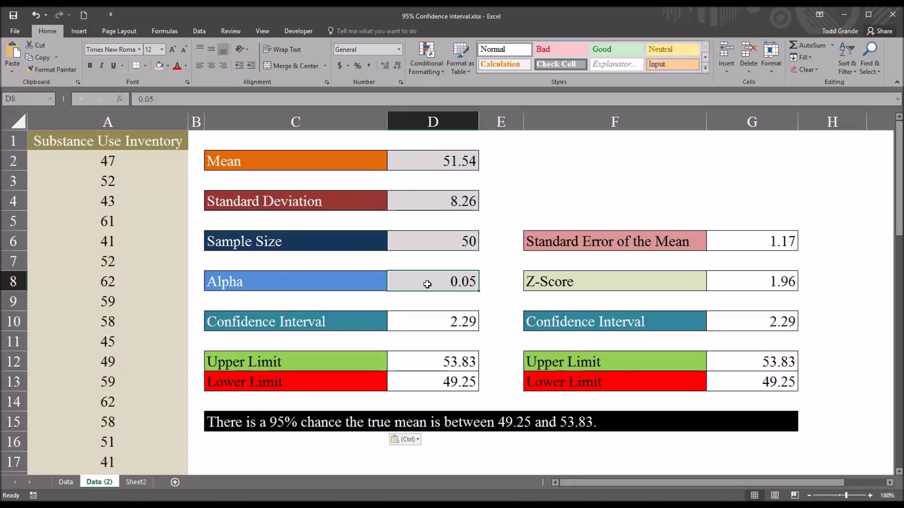
{"action": "type", "text": ".01"}
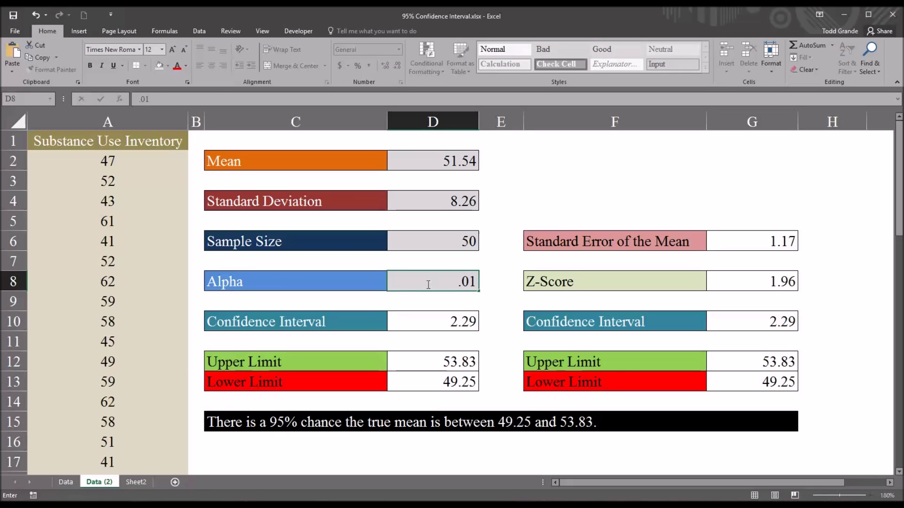
{"action": "key", "text": "Return"}
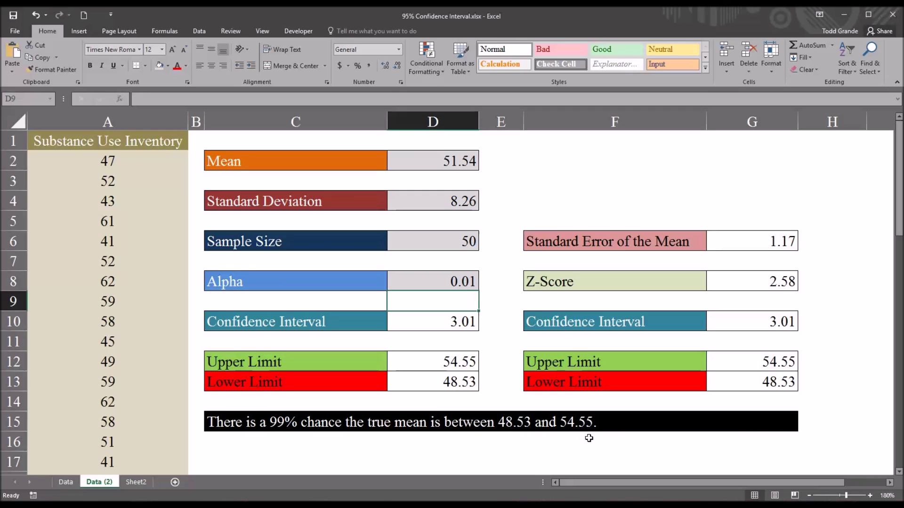
- Set the alpha in D8 to .2 to test the results at an 80% confidence level
{"action": "left_click", "coordinate": [438, 282]}
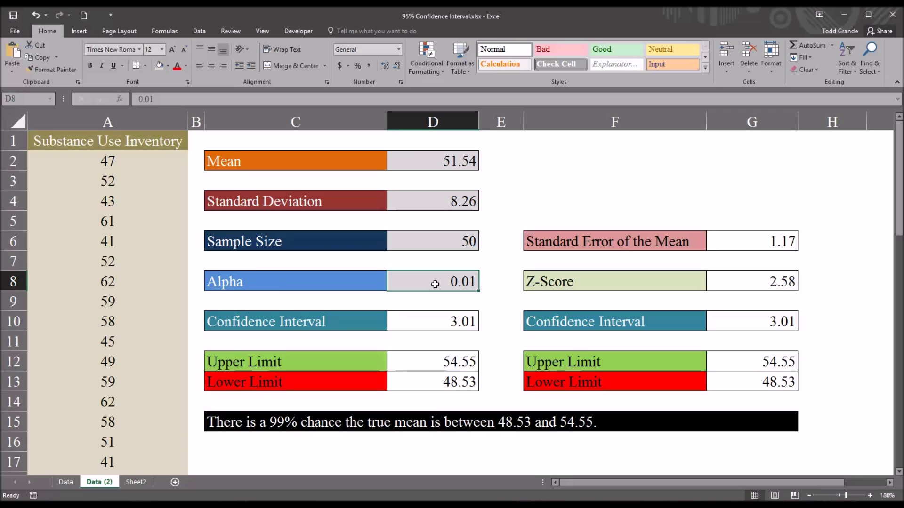
{"action": "type", "text": ".2"}
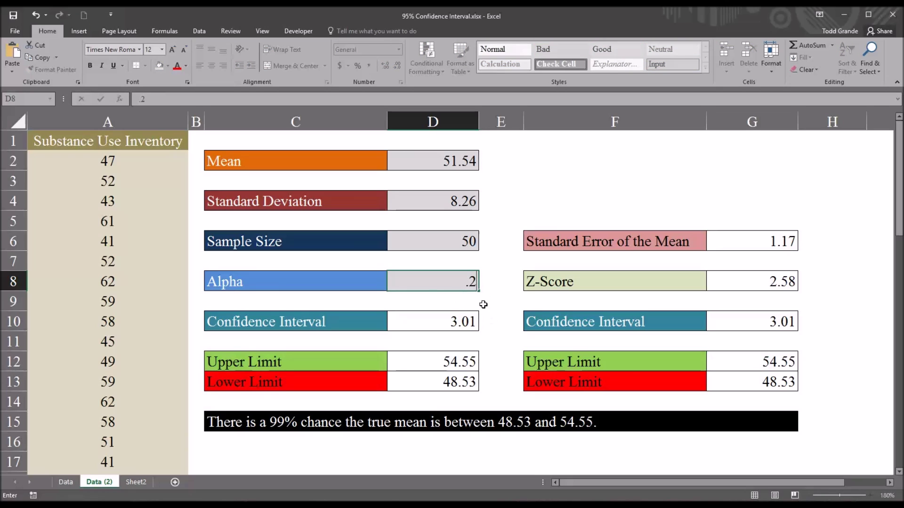
{"action": "key", "text": "Return"}
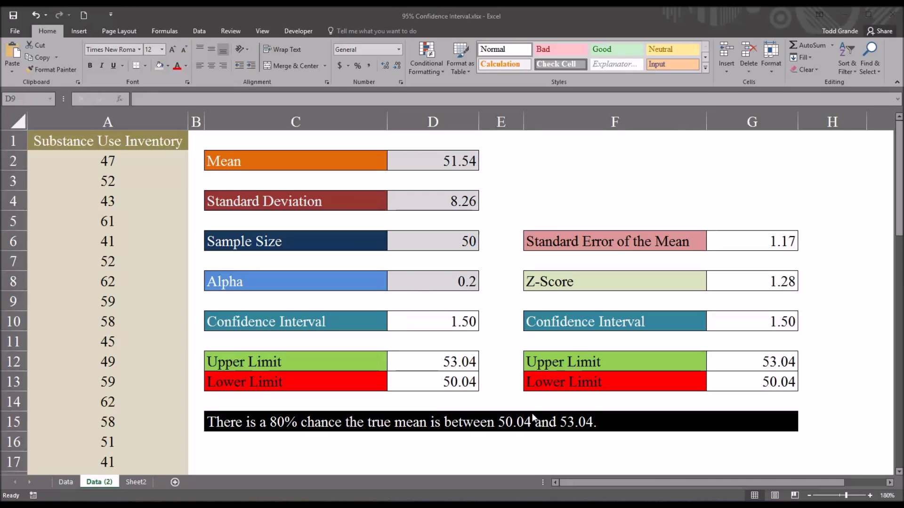
- Return the alpha in D8 to .05 for the 95% confidence level
{"action": "left_click", "coordinate": [422, 285]}
{"action": "left_click", "coordinate": [424, 284]}
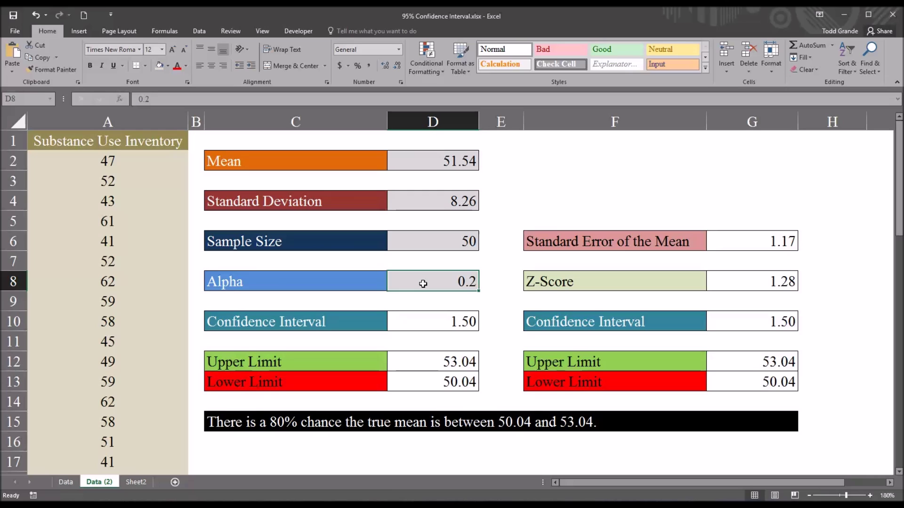
{"action": "type", "text": ".05"}
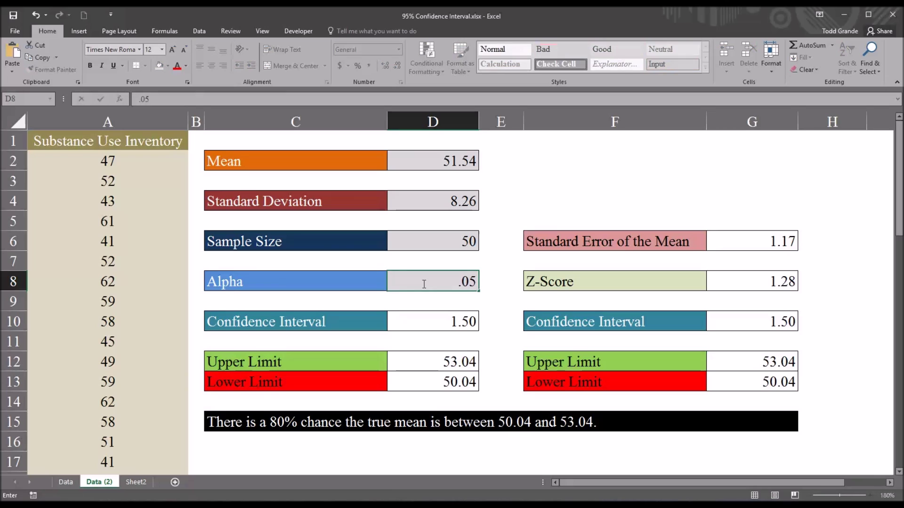
{"action": "key", "text": "Return"}
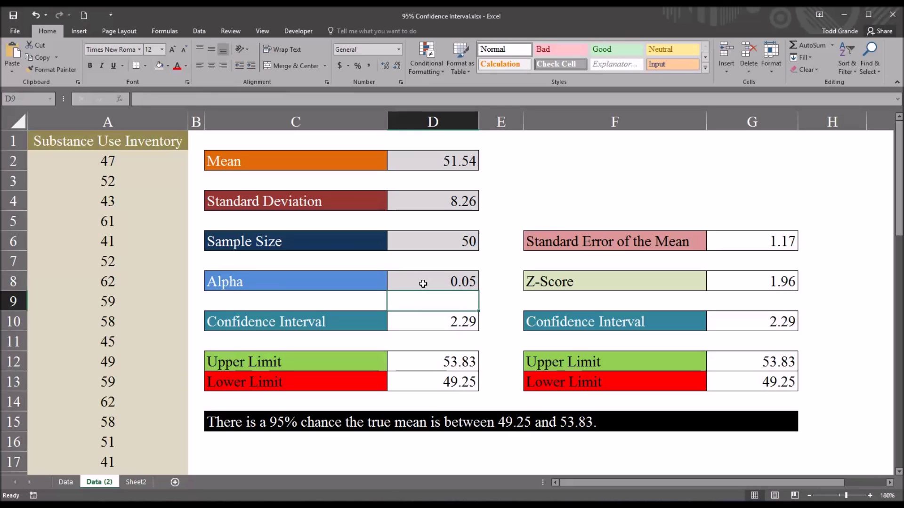
- Switch the alpha in D8 to 0.2 once more and back to 0.05 to compare the widths of the two intervals
{"action": "left_click", "coordinate": [423, 284]}
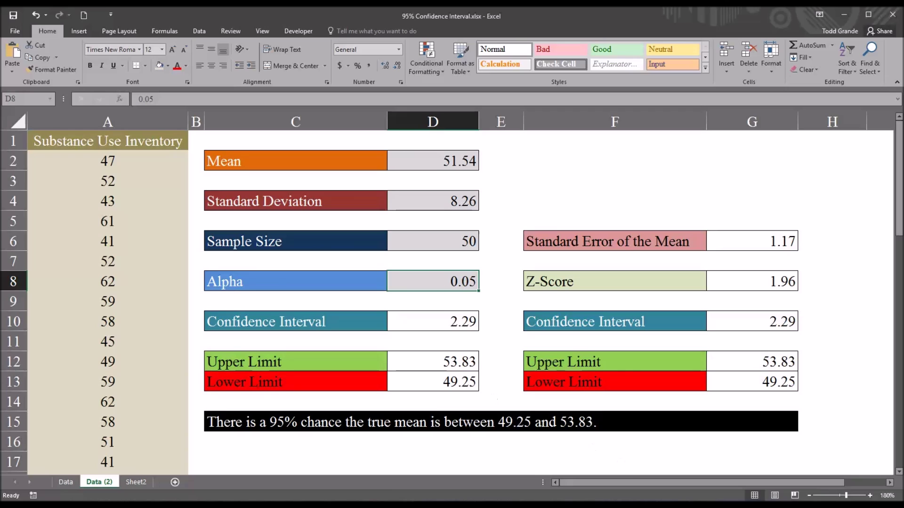
{"action": "type", "text": "0.2"}
{"action": "key", "text": "Return"}
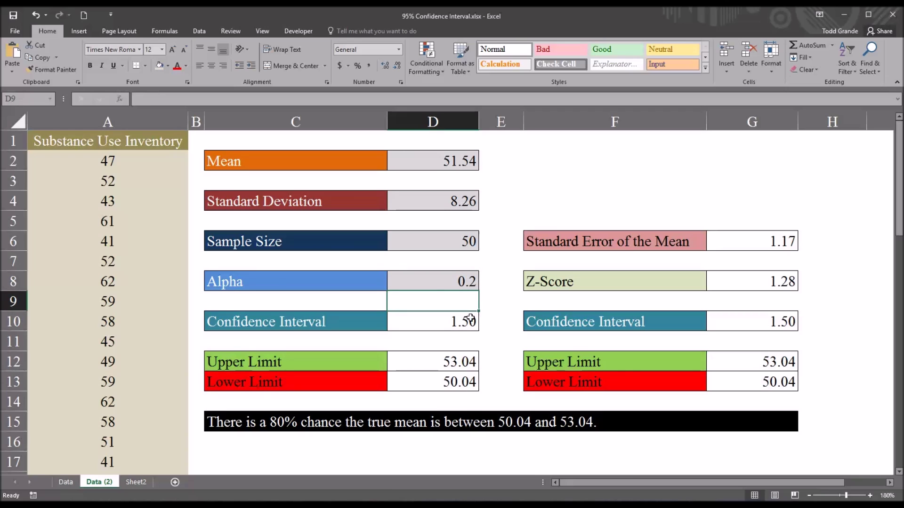
{"action": "left_click", "coordinate": [431, 285]}
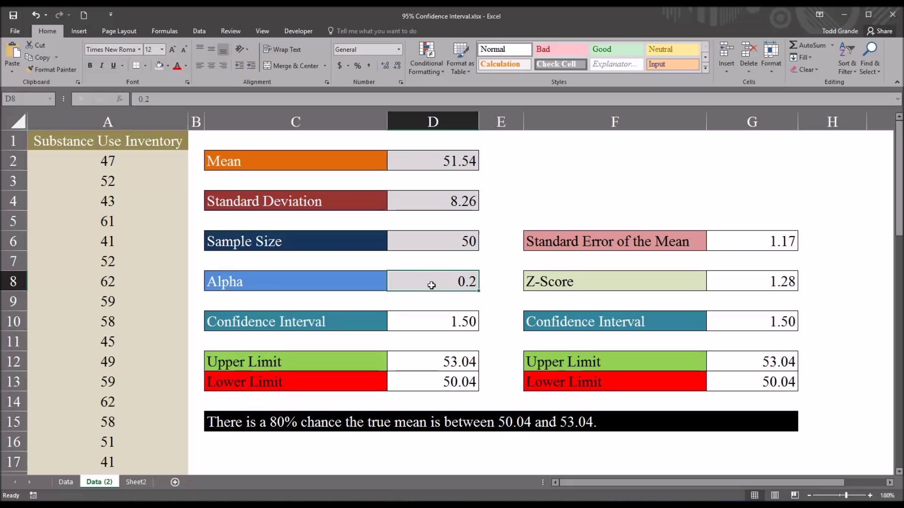
{"action": "type", "text": "0.05"}
{"action": "key", "text": "Return"}
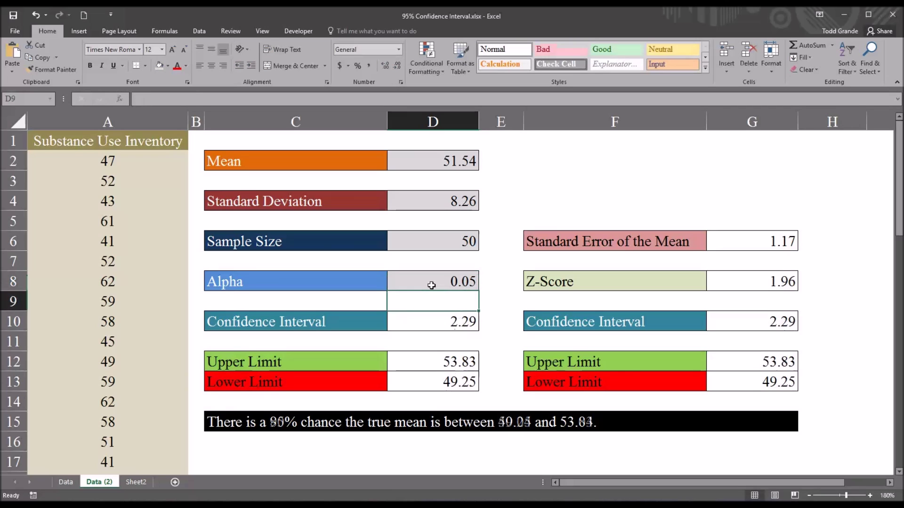
{"action": "left_click", "coordinate": [431, 285]}
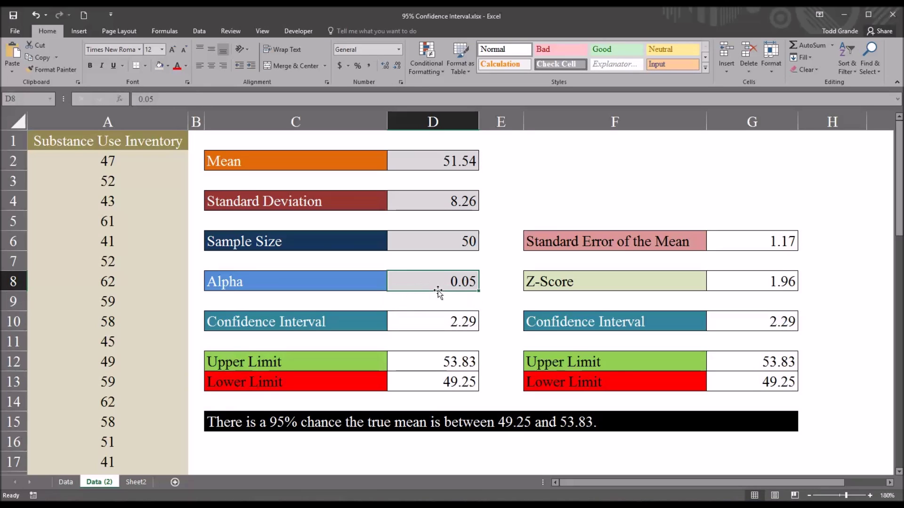